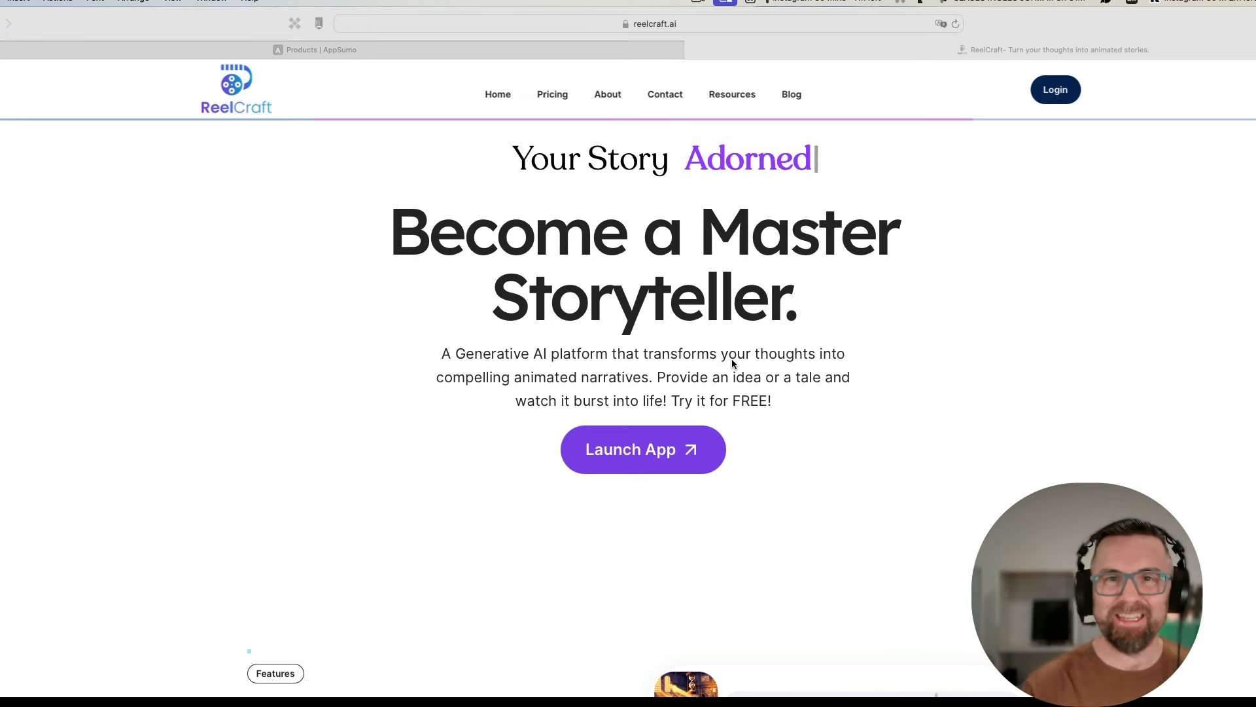
scroll(757, 420, "down", 2)
scroll(763, 428, "down", 2)
scroll(763, 428, "down", 1)
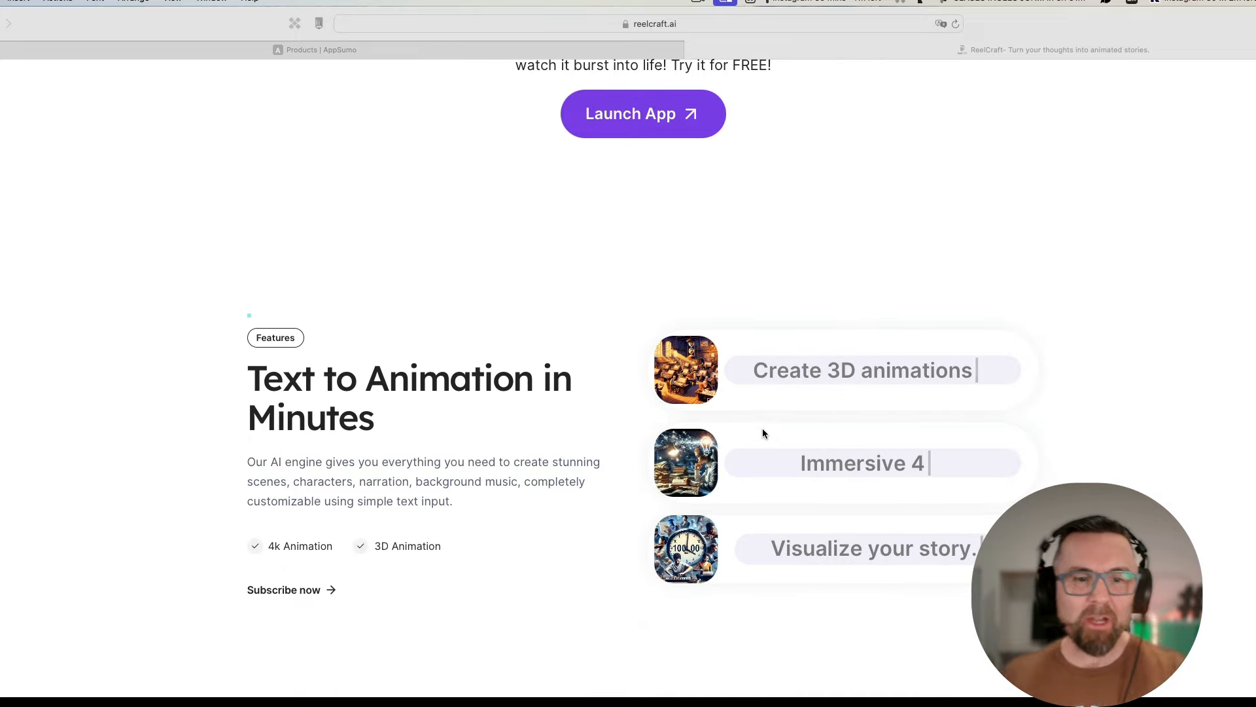
scroll(763, 428, "down", 1)
scroll(762, 428, "down", 2)
scroll(762, 428, "down", 3)
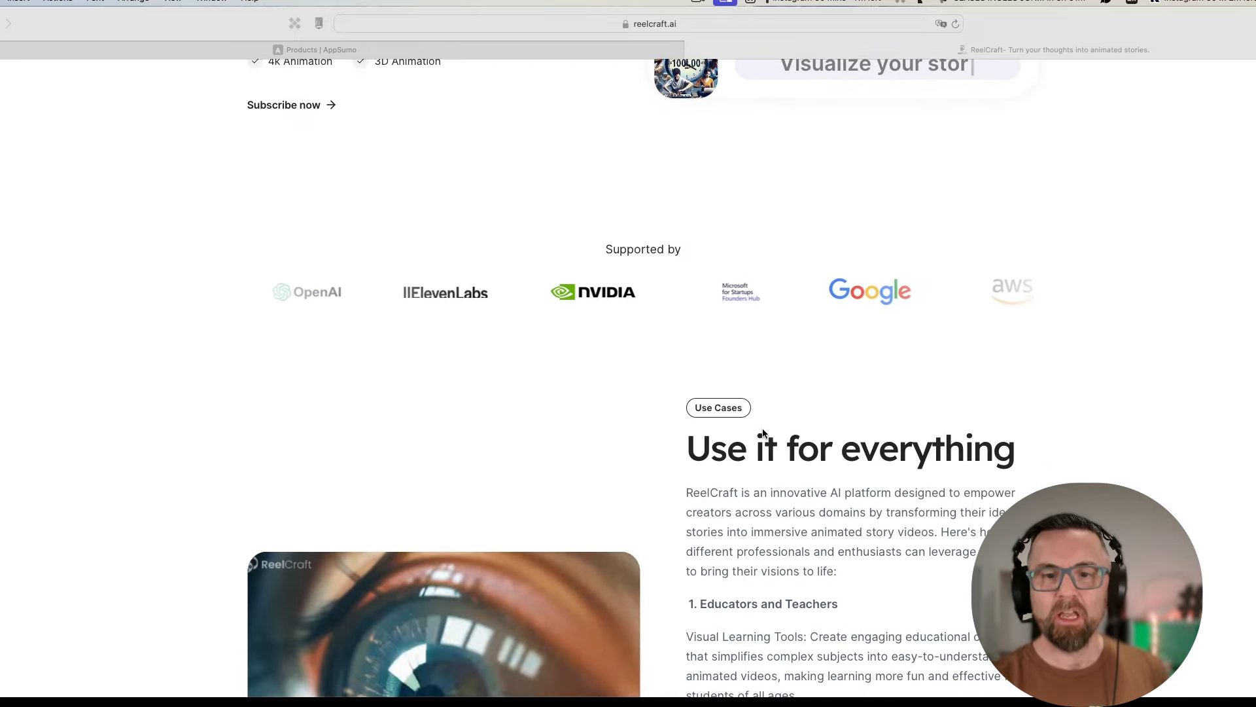
scroll(763, 428, "down", 1)
scroll(707, 564, "down", 3)
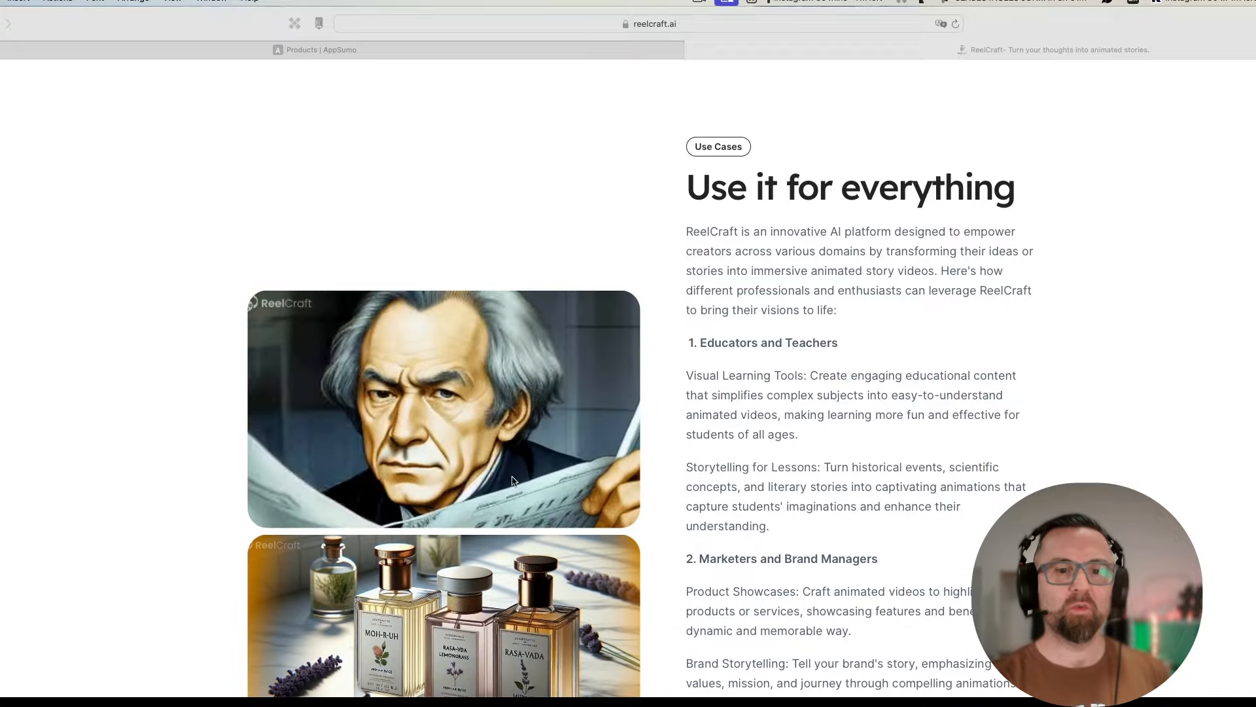
scroll(529, 488, "down", 3)
scroll(491, 520, "down", 3)
scroll(463, 564, "down", 1)
scroll(463, 565, "down", 5)
scroll(510, 473, "down", 5)
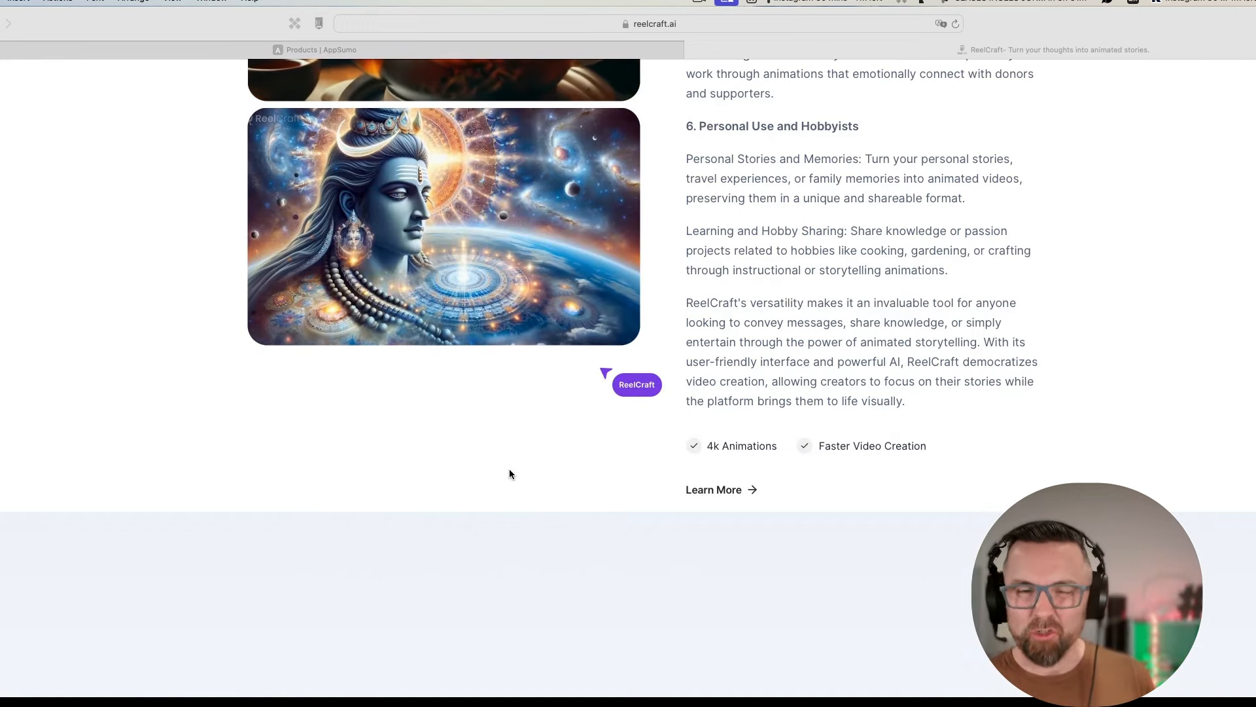
scroll(592, 450, "down", 1)
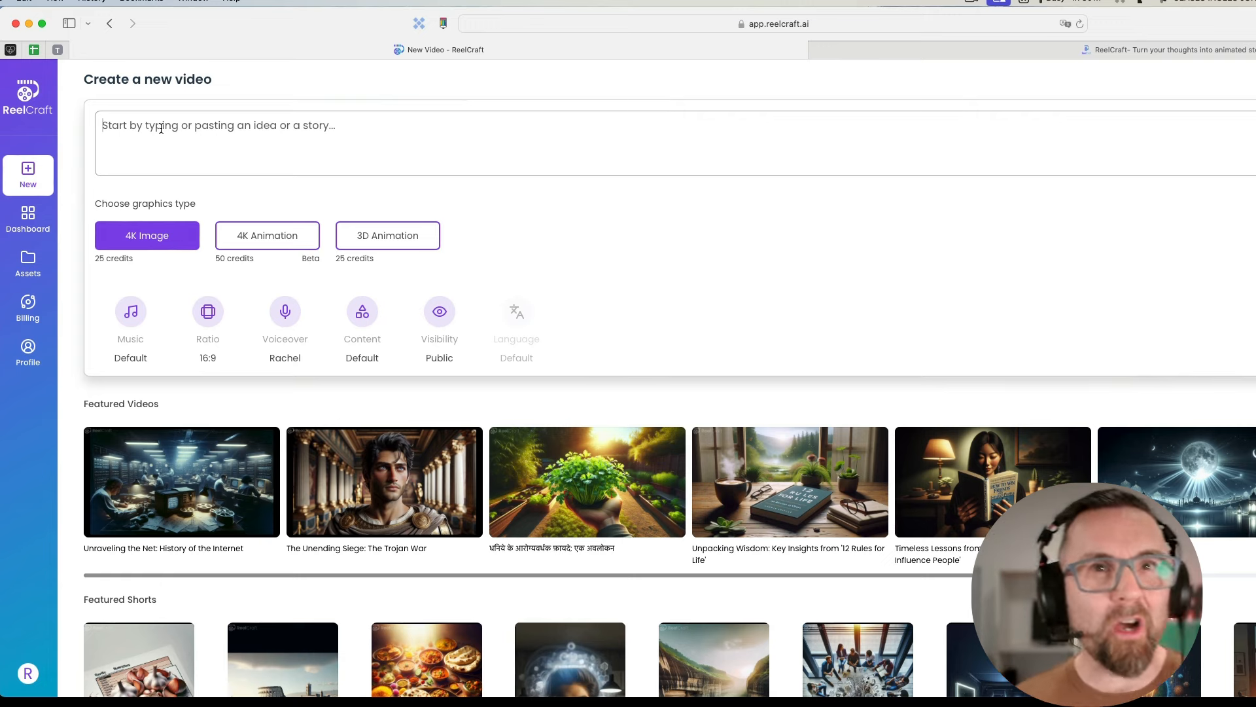
type("ti")
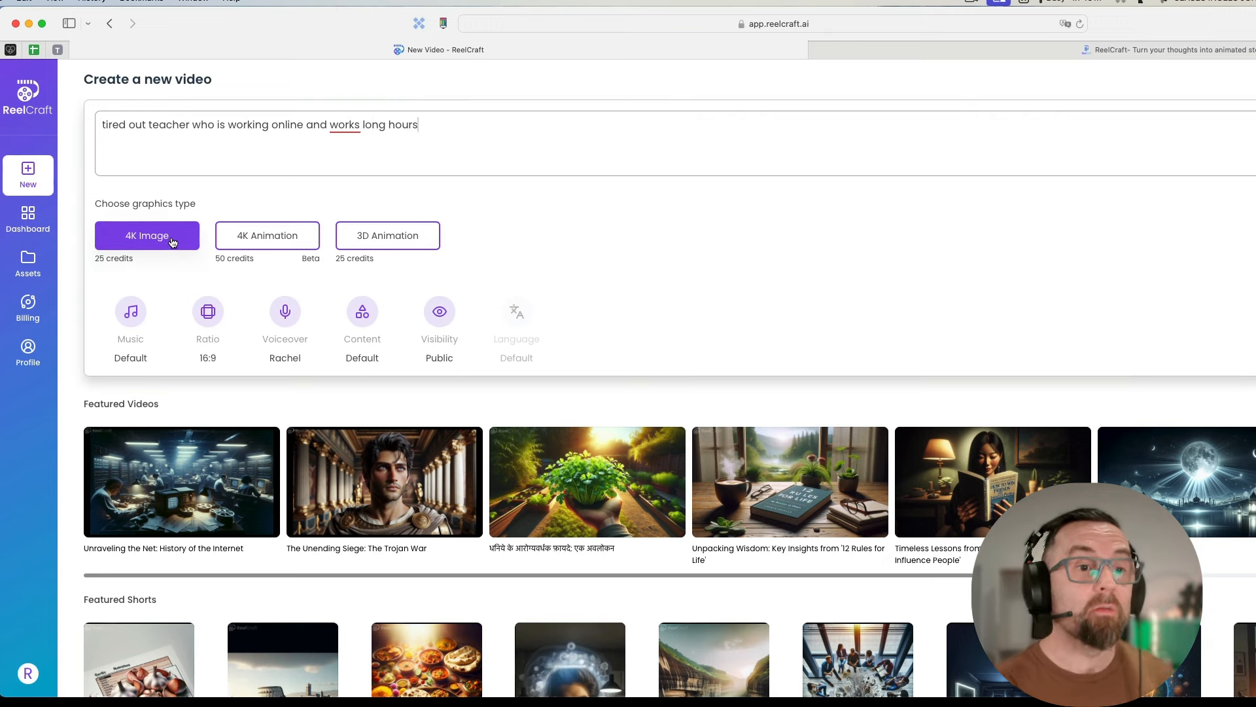
Step: Submit the teacher idea as Stories content with 'Transform the given idea into a story' and continue
key("Return")
left_click(829, 368)
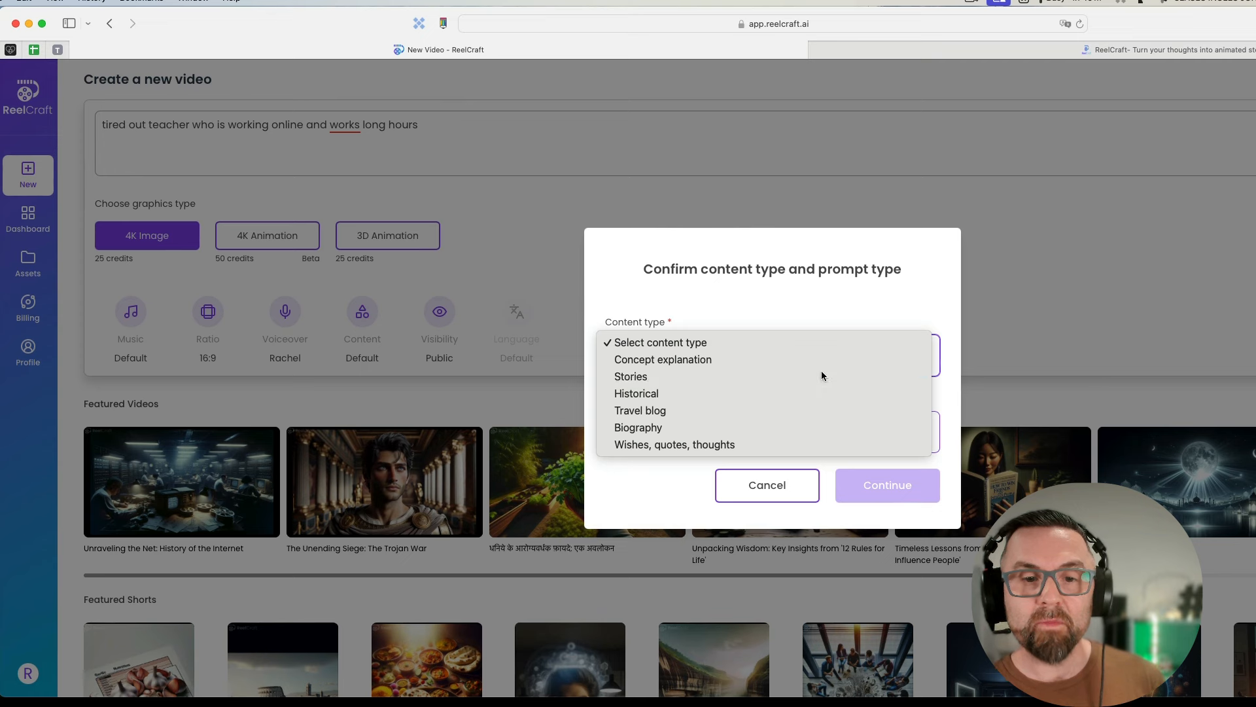
left_click(822, 373)
left_click(727, 444)
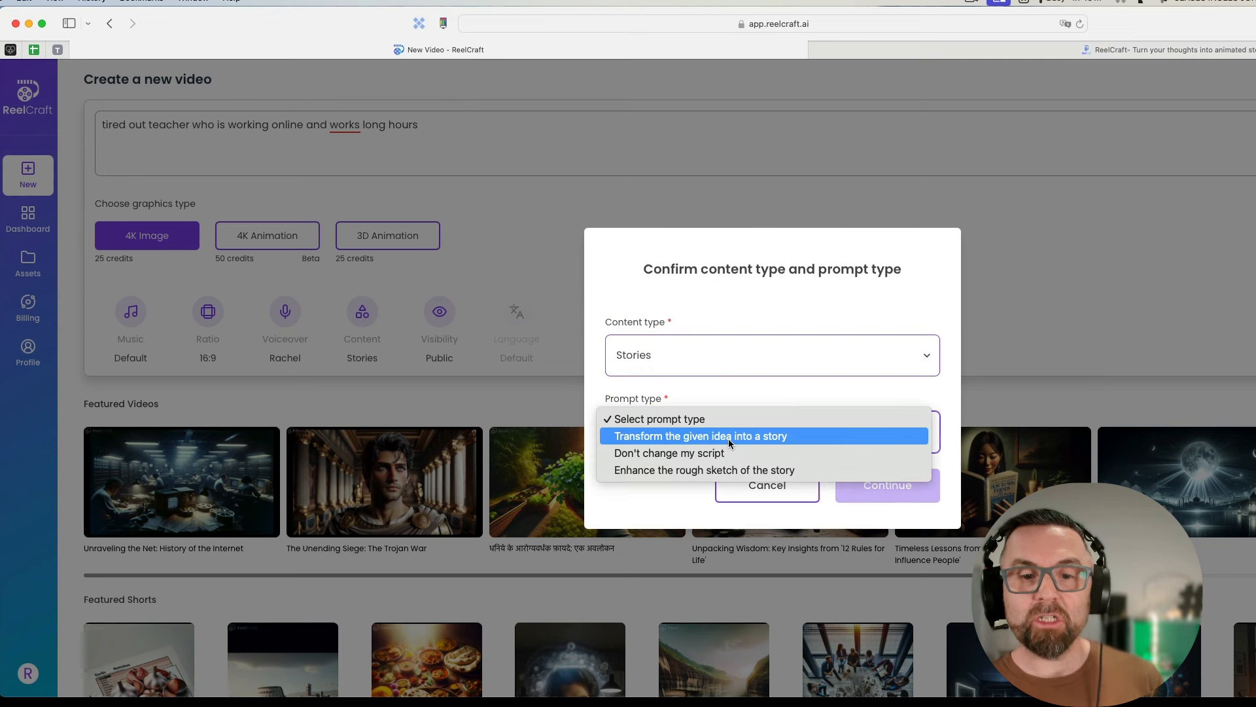
left_click(756, 436)
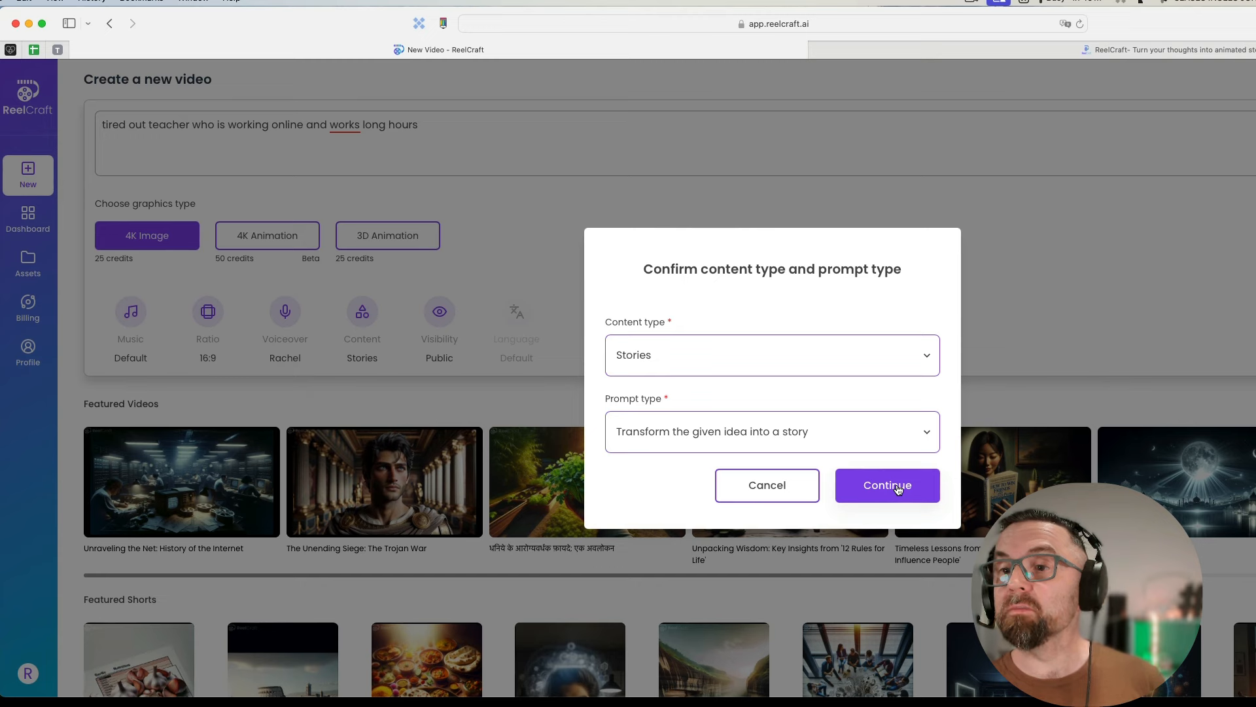
left_click(896, 487)
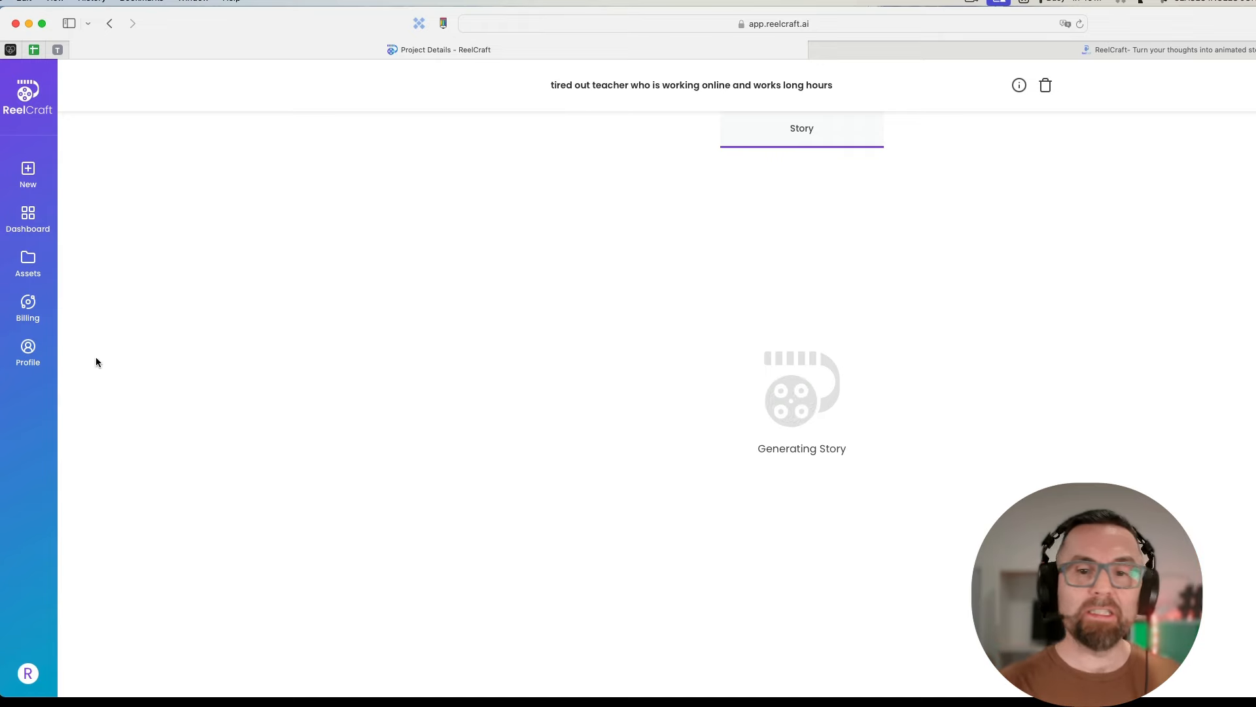
Step: Review Billing plans, check 'The Online Warrior' in progress on the Dashboard, then start a new video
left_click(27, 306)
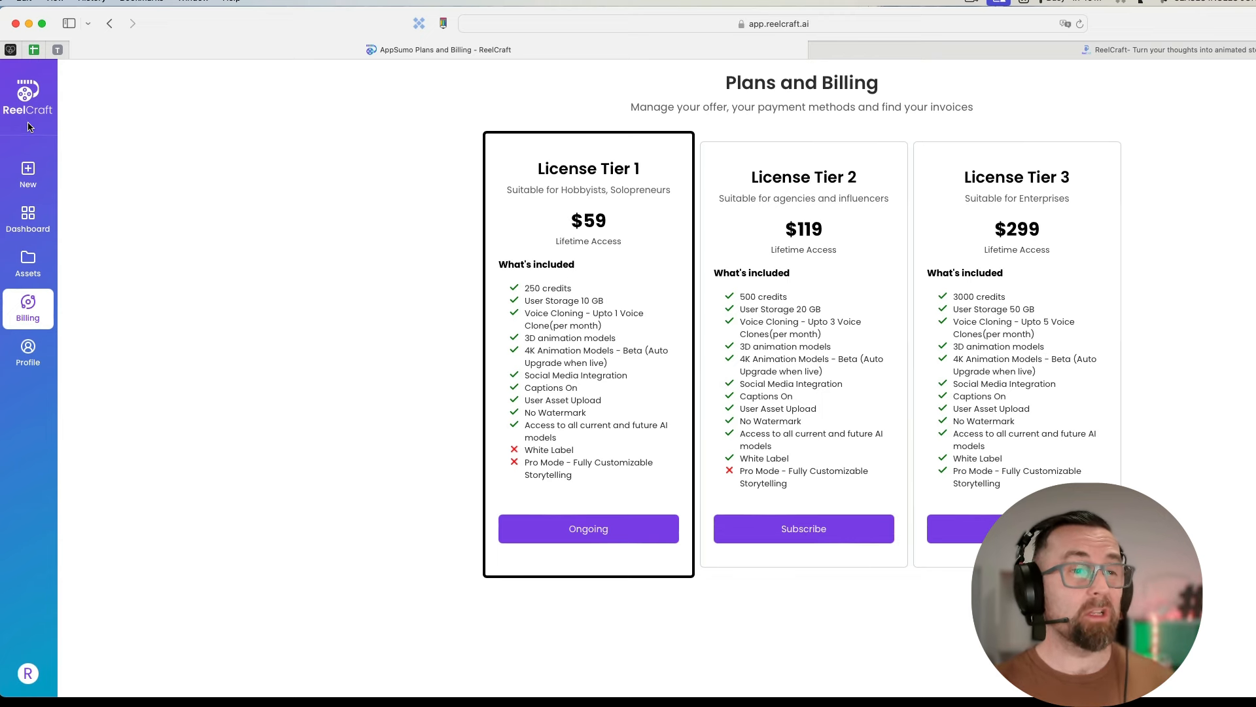
left_click(28, 218)
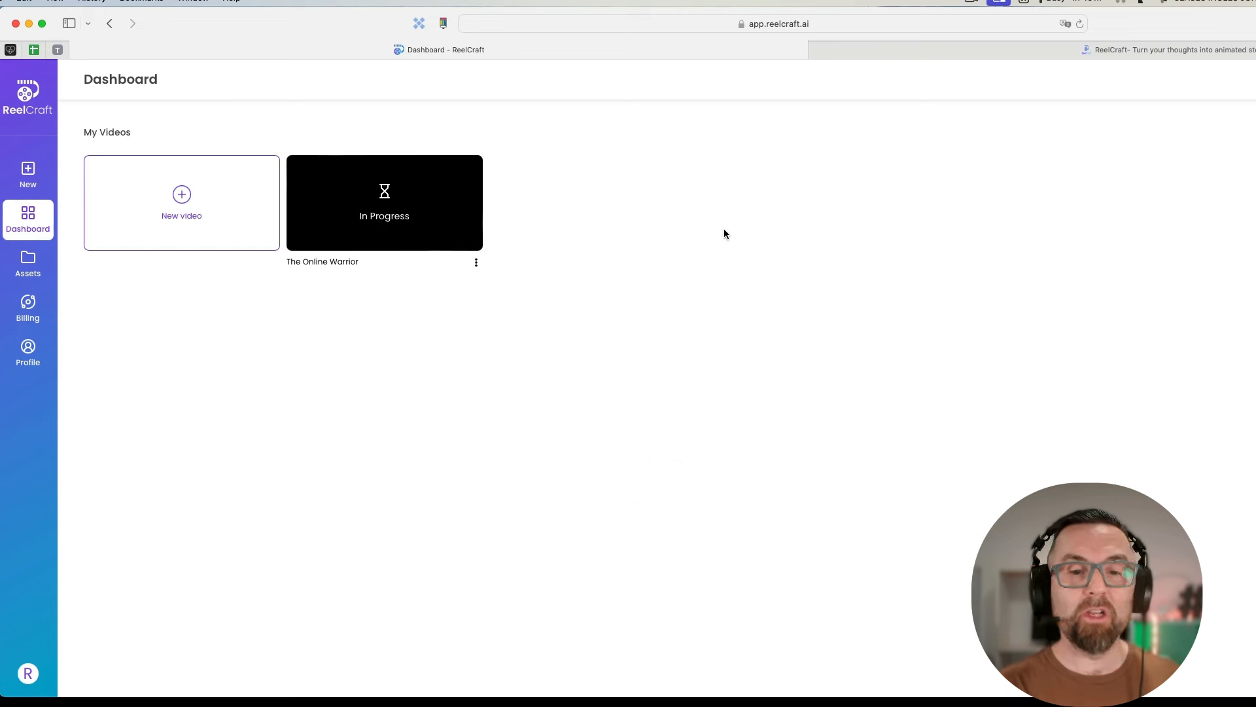
left_click(28, 175)
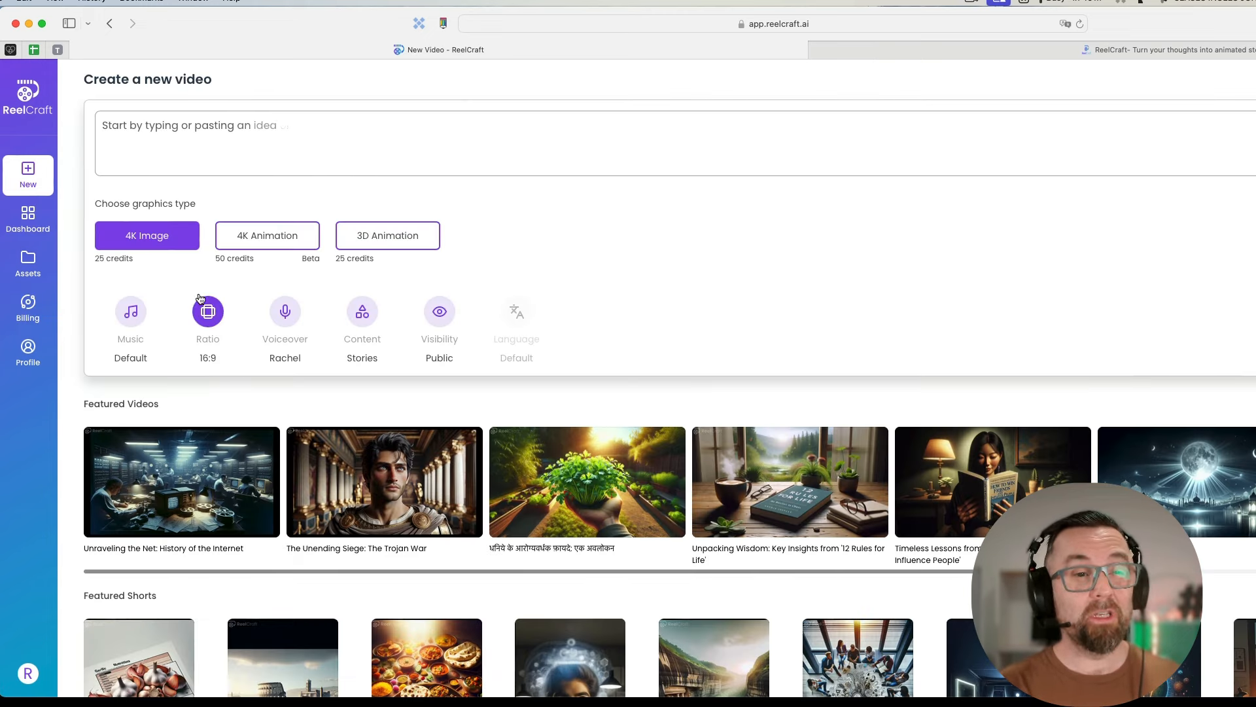
Step: Choose 4K Animation for the tired online teacher idea, keeping the content type as Stories
left_click(268, 234)
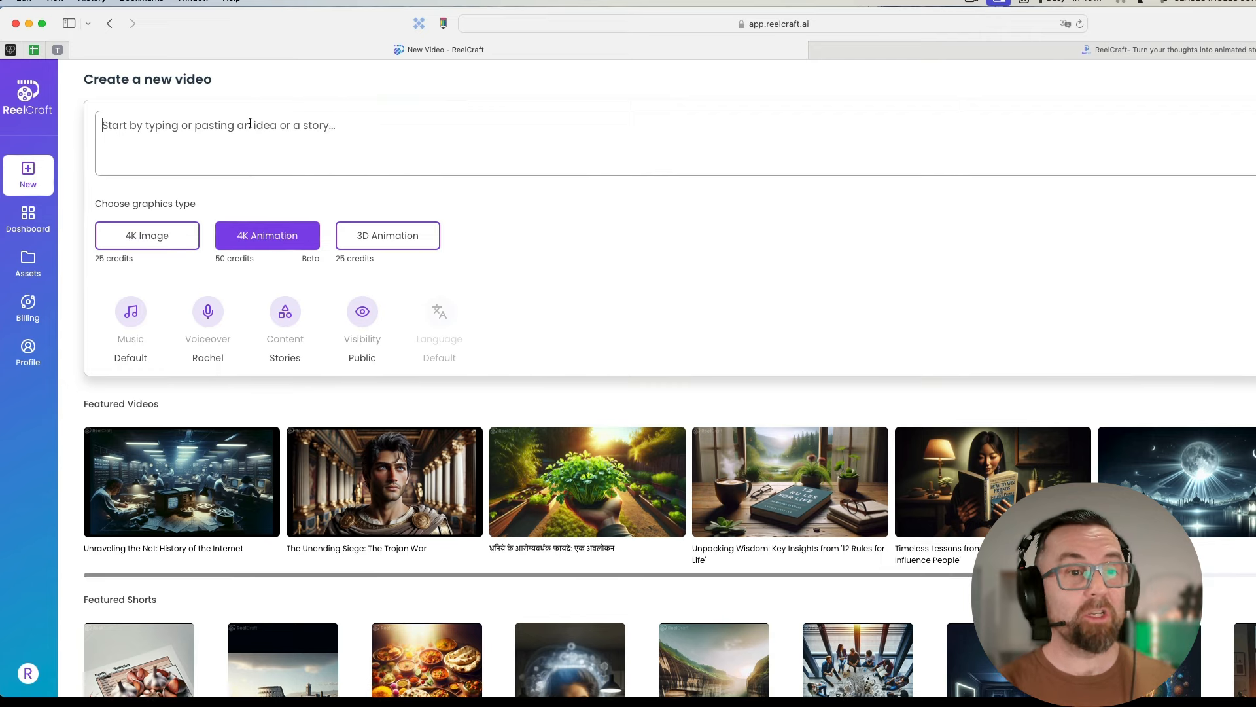
type("tire")
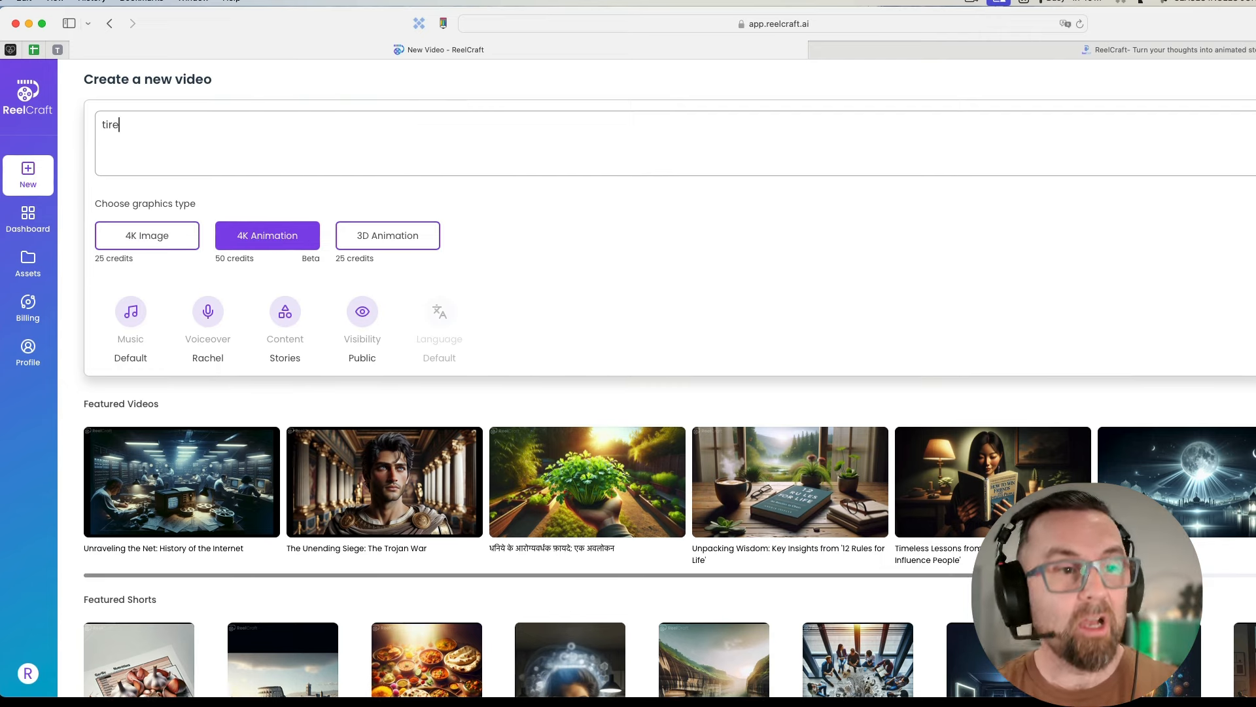
type("d out teacher")
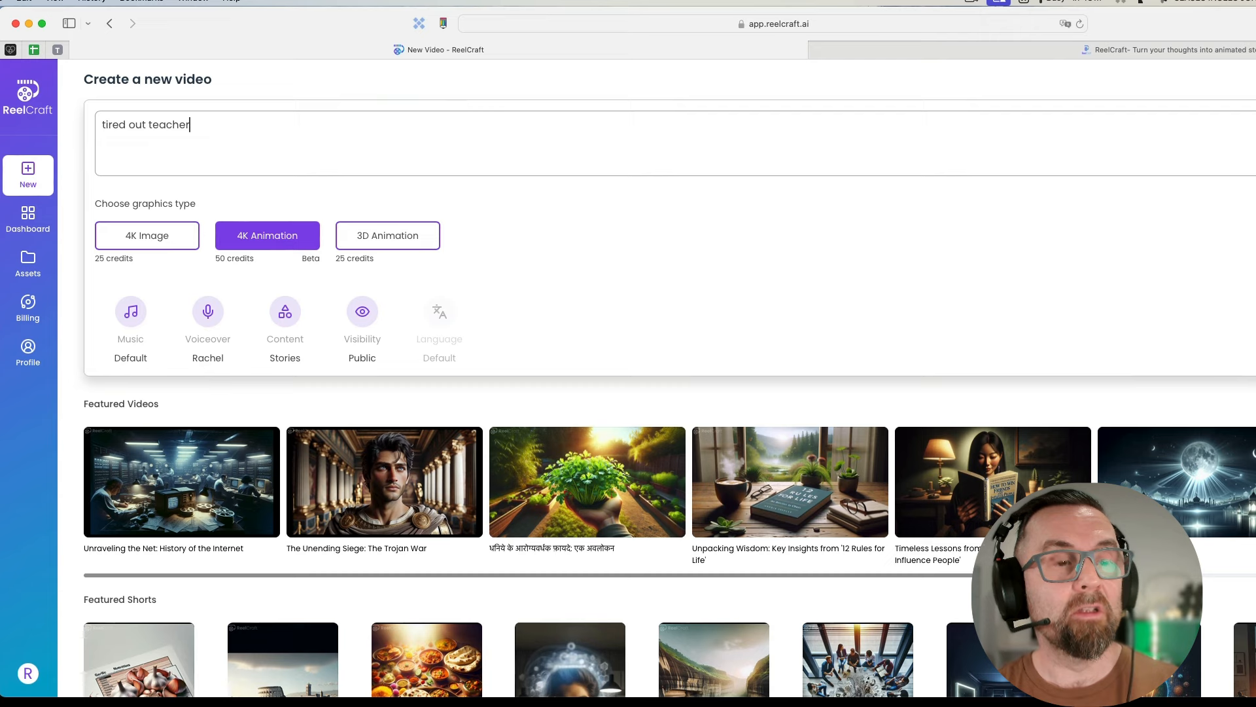
type(" who teaches online and can")
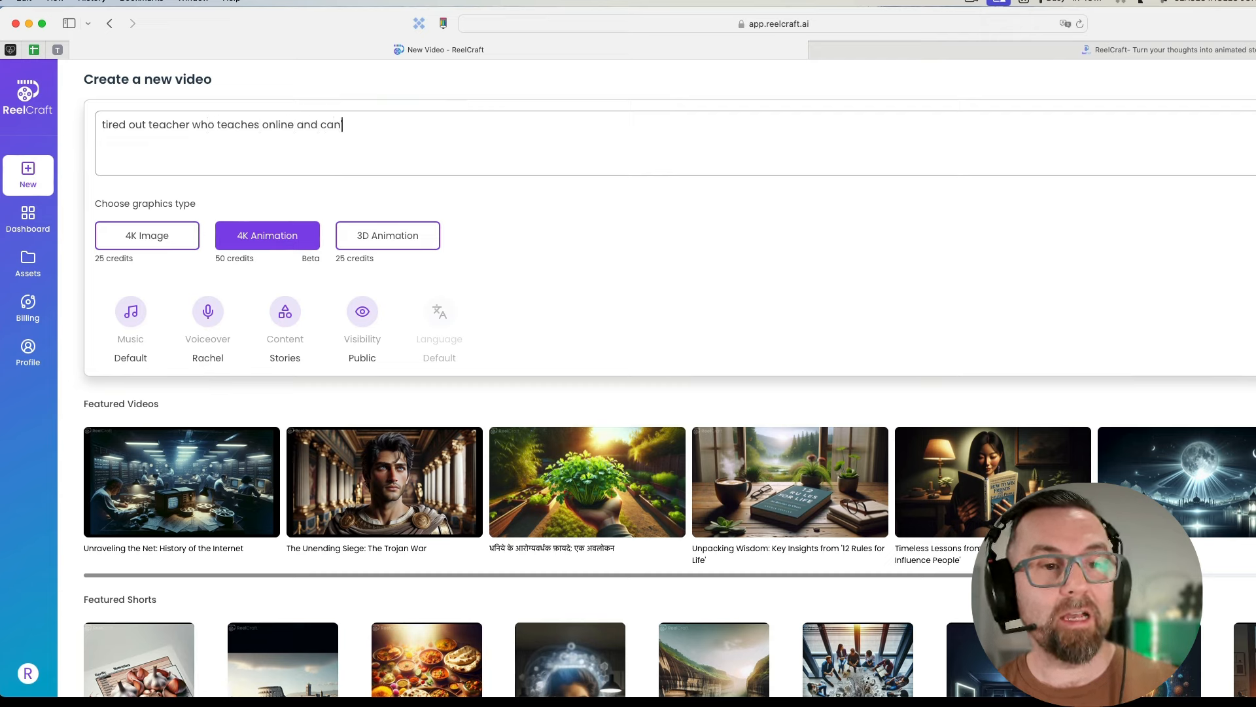
type("'t take it an")
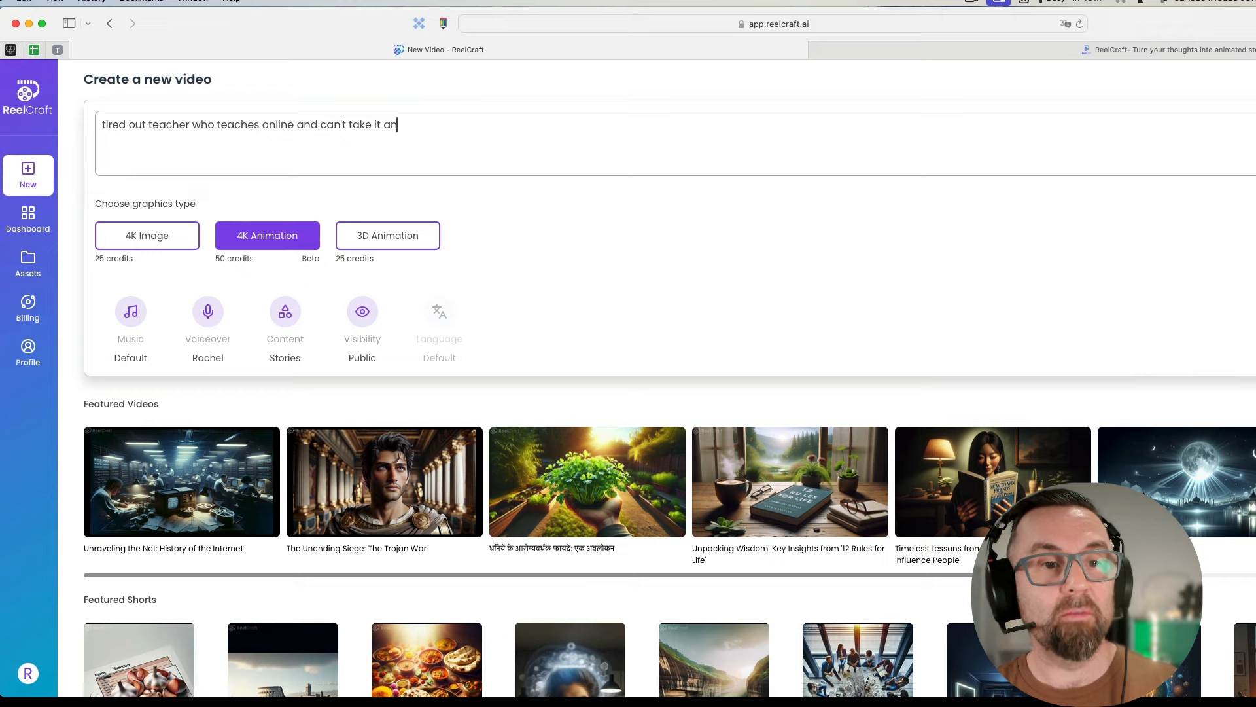
type("more")
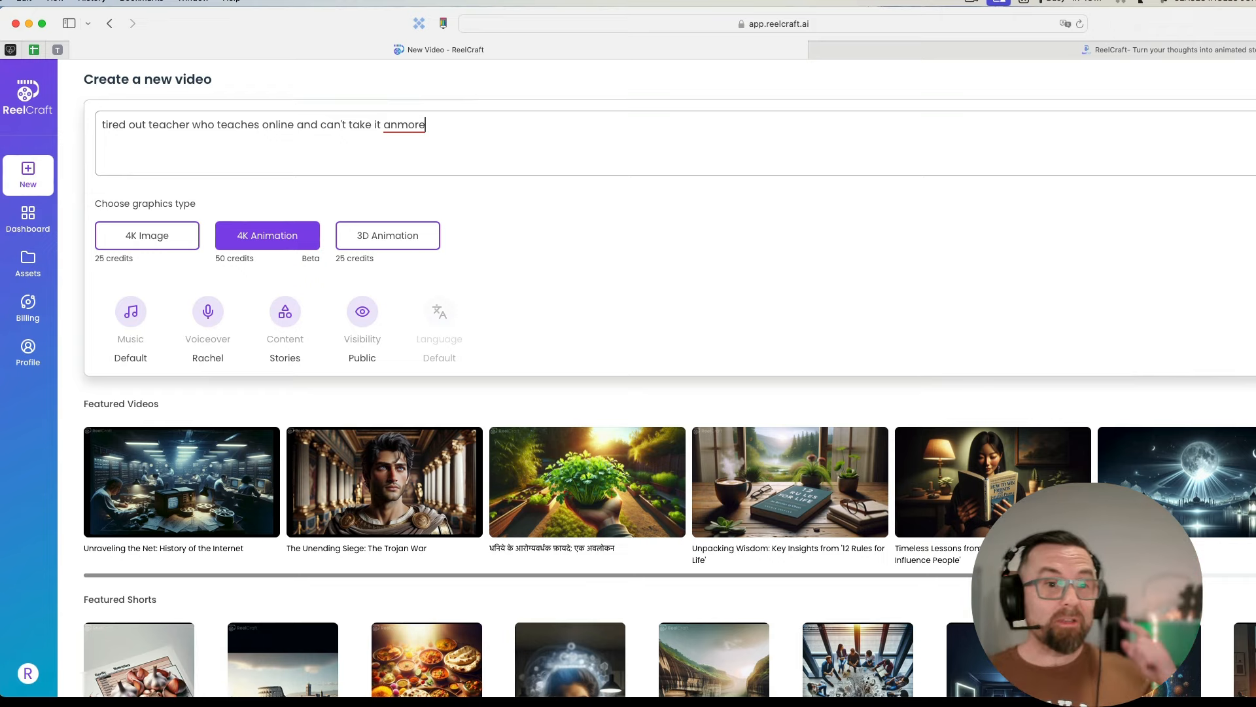
scroll(340, 327, "down", 5)
scroll(341, 327, "down", 8)
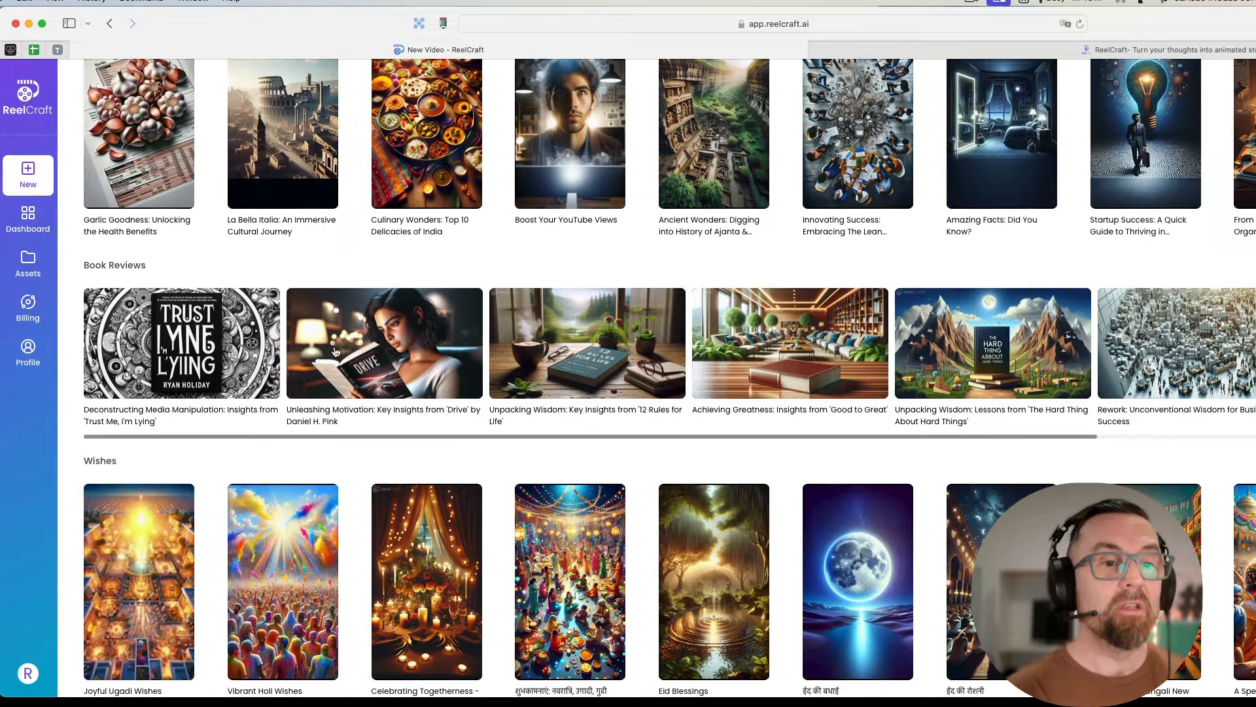
scroll(341, 327, "up", 2)
scroll(341, 327, "down", 1)
scroll(340, 327, "up", 10)
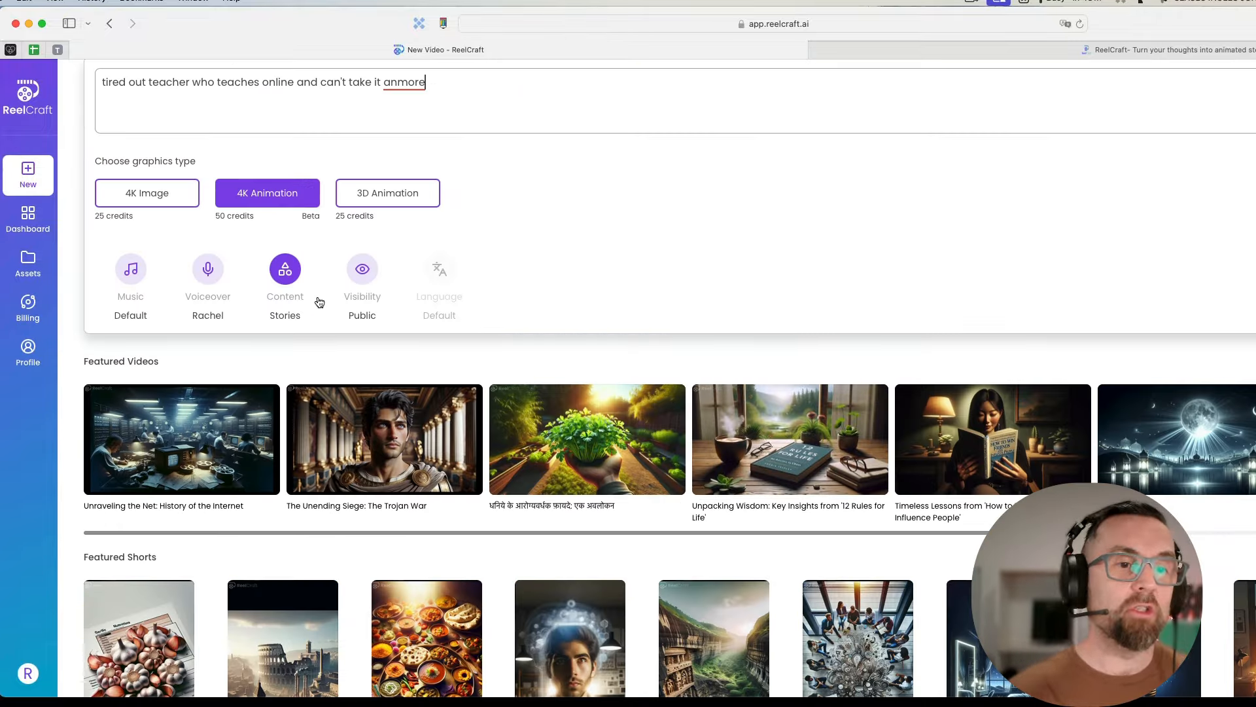
left_click(282, 275)
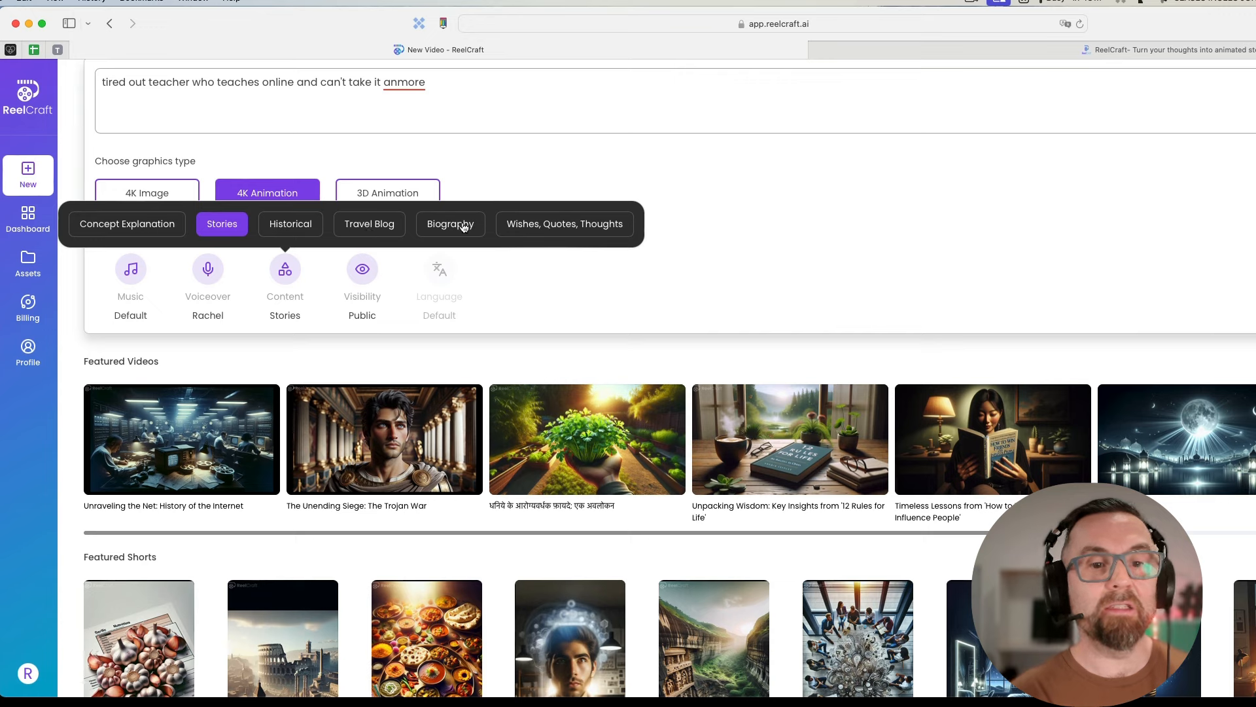
left_click(657, 269)
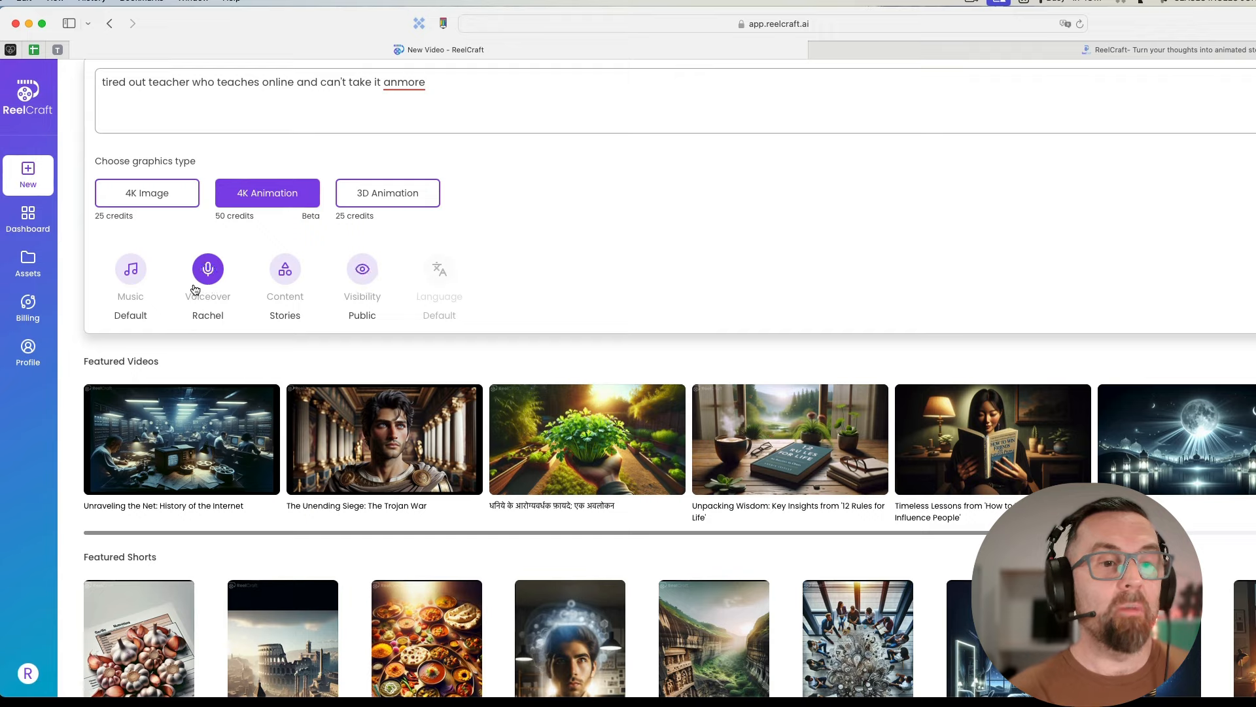
left_click(208, 269)
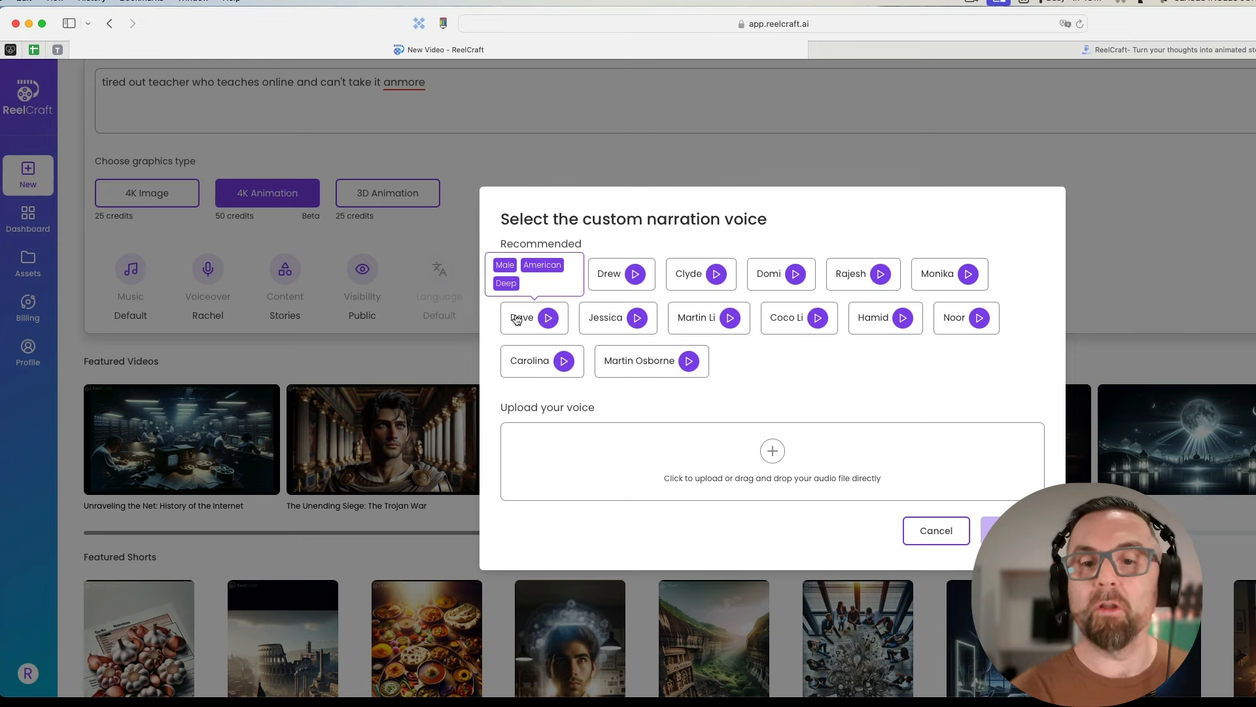
mouse_move(610, 273)
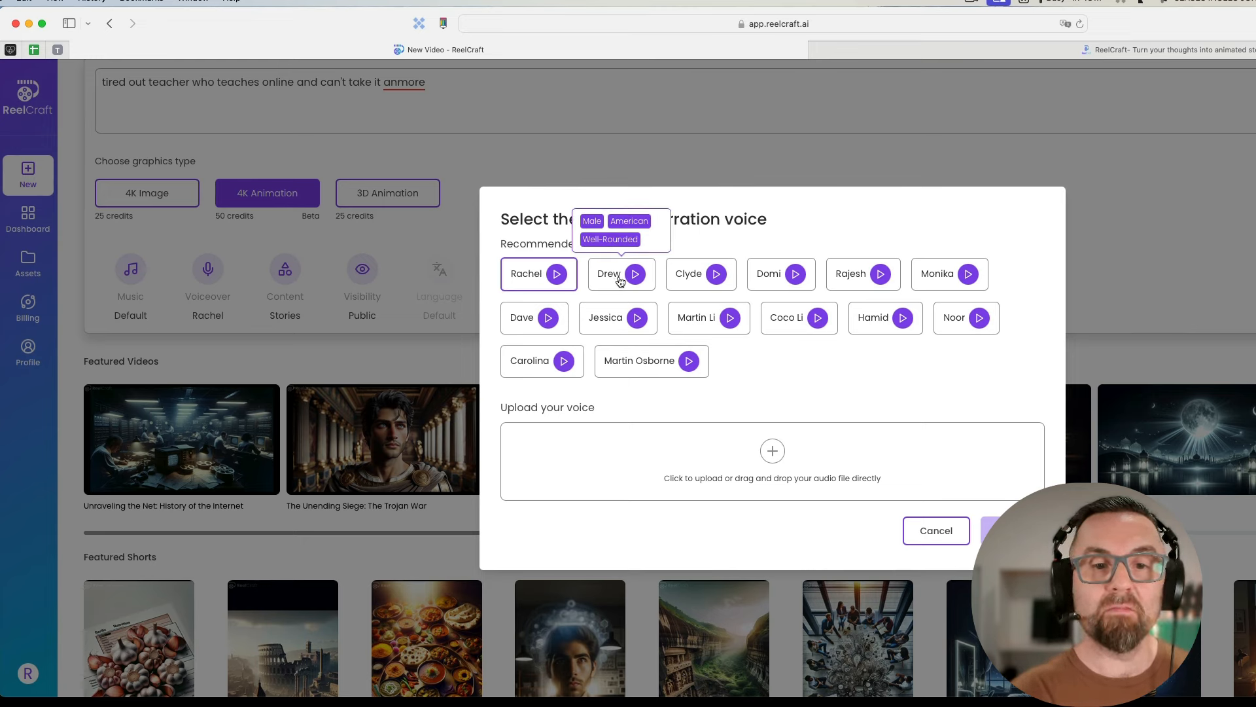
Step: Pick Drew as the narration voice and start generating the 4K teacher story
left_click(618, 281)
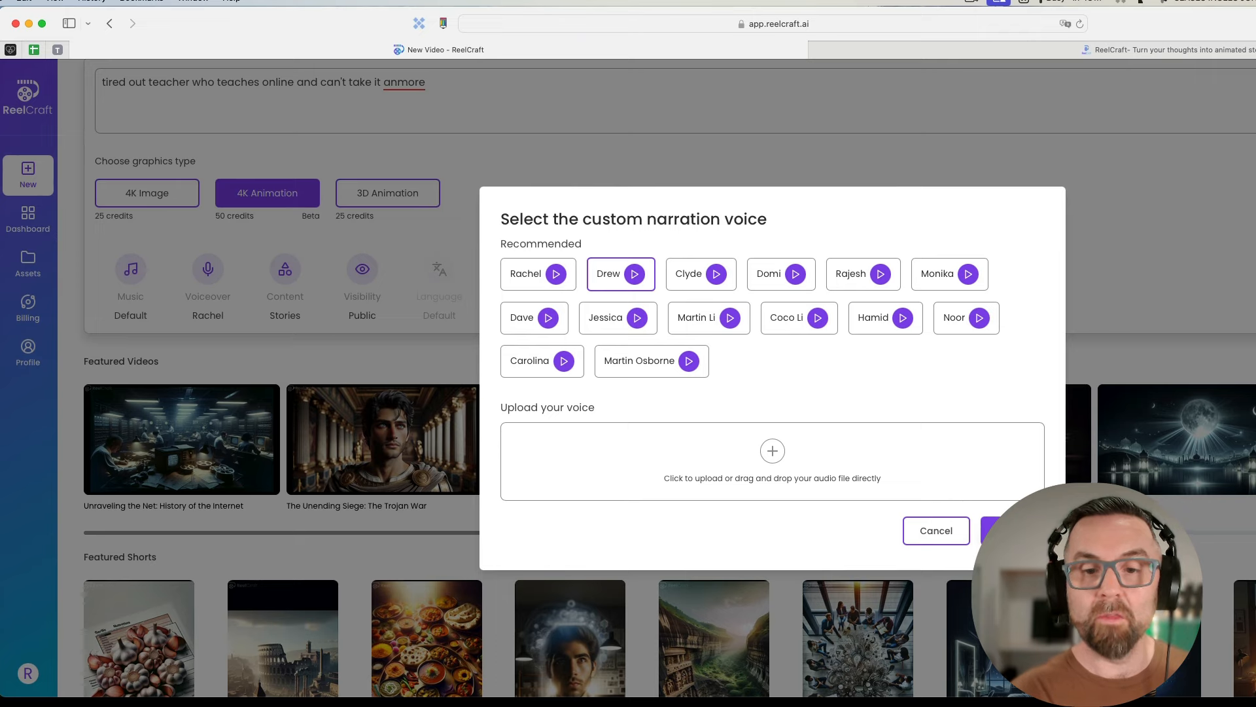
left_click(997, 530)
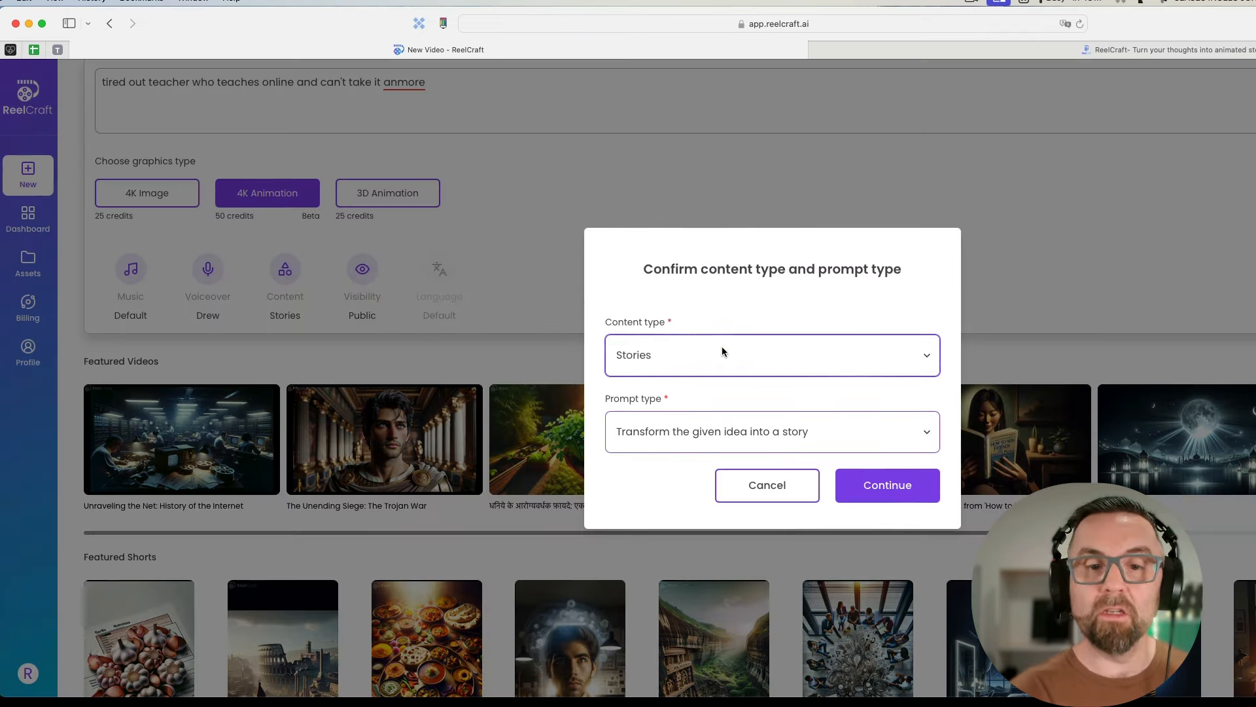
left_click(888, 488)
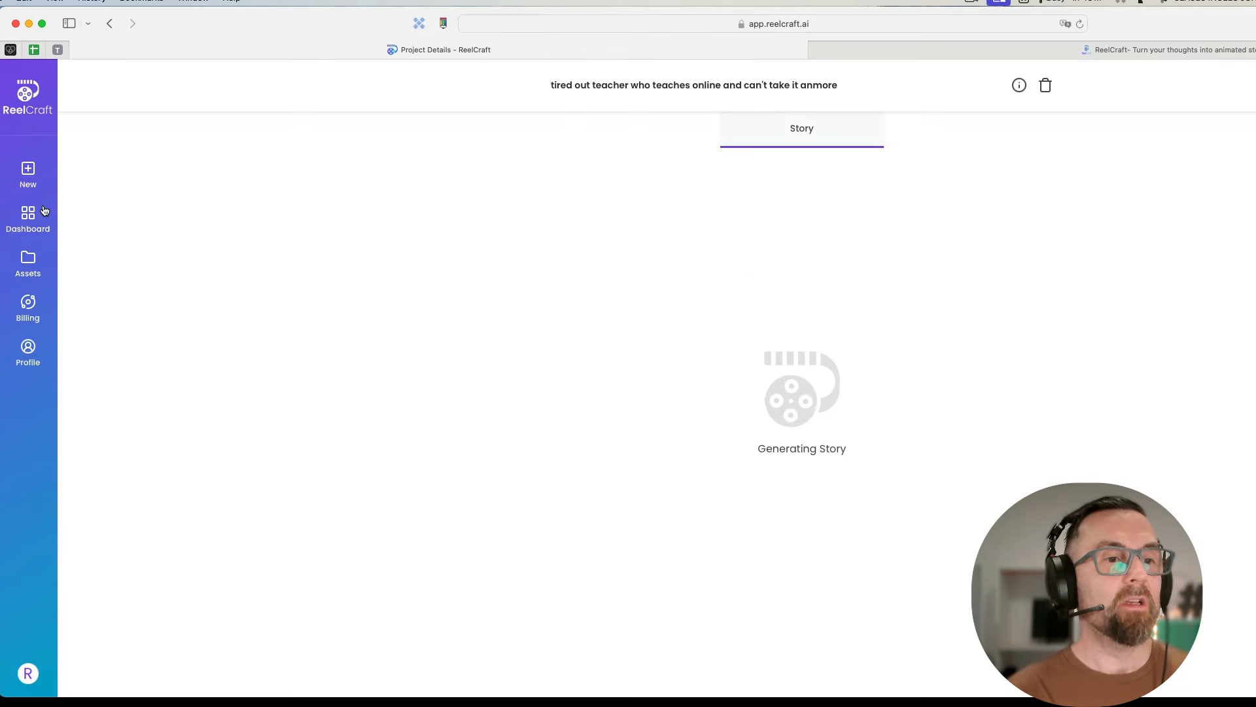
Step: Return to the Dashboard and open The Online Warrior project
left_click(27, 217)
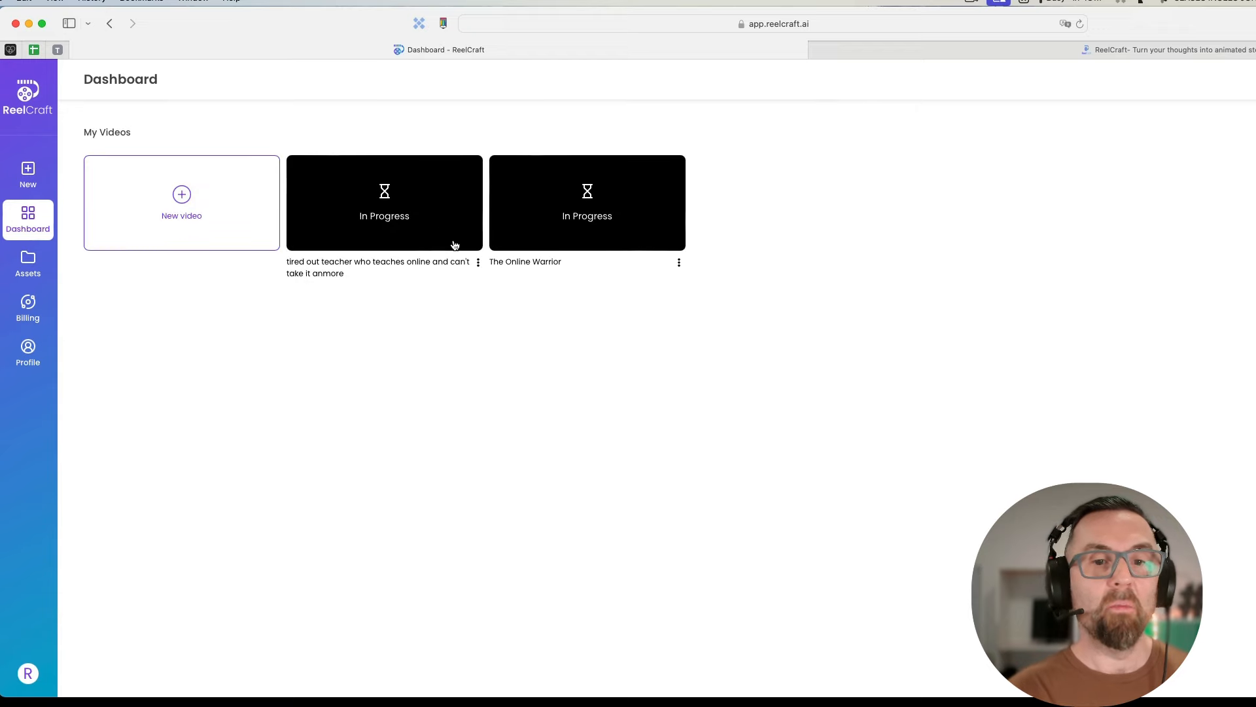
left_click(568, 209)
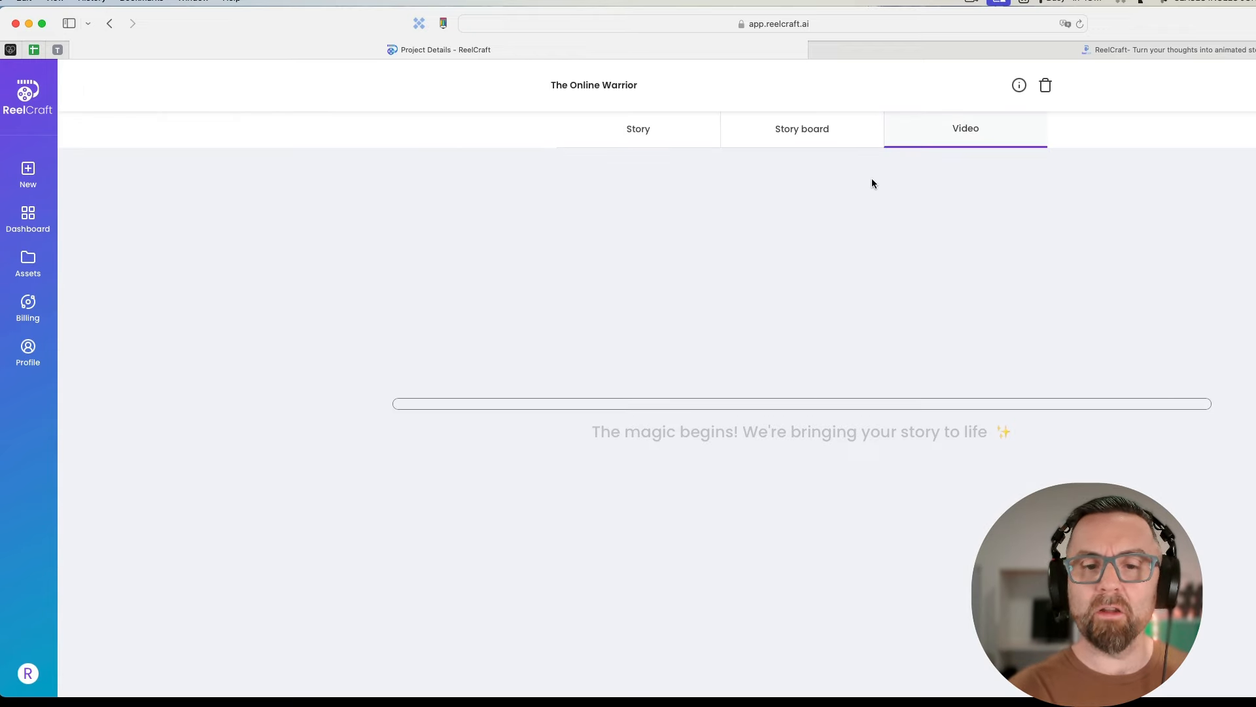
Step: Read The Online Warrior's story and browse the images for Scenes 1-4 on its storyboard
left_click(792, 134)
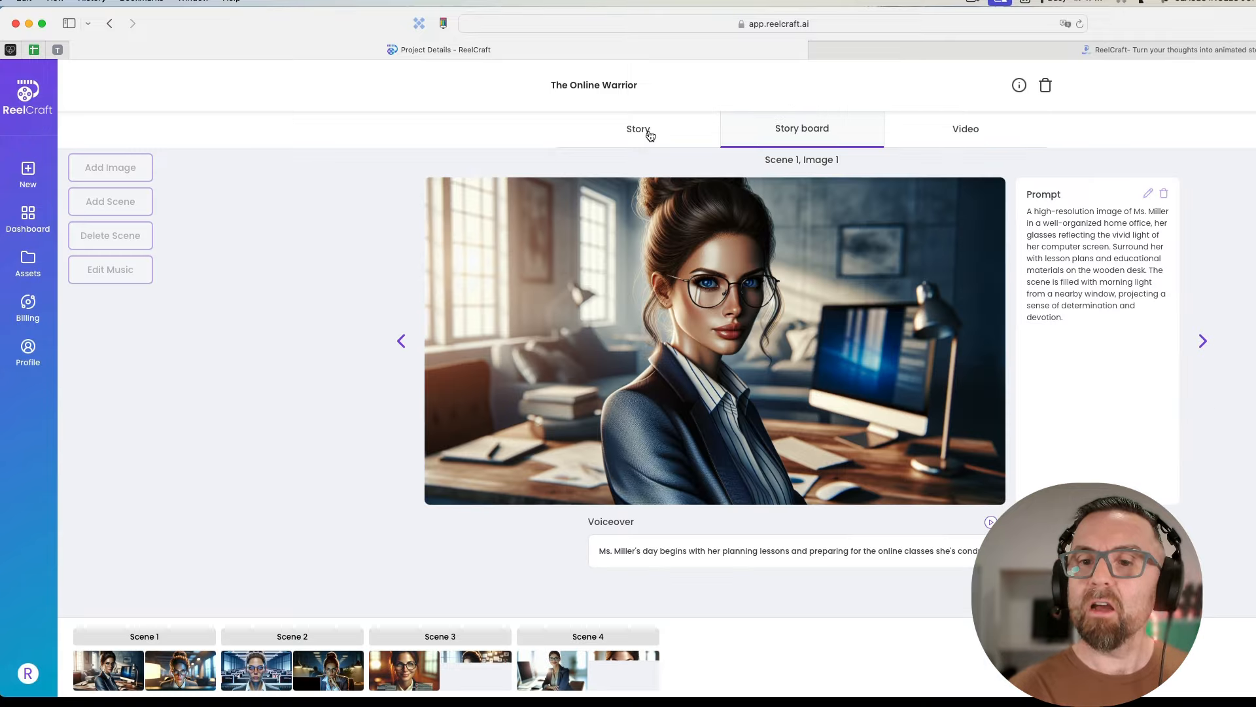
left_click(649, 133)
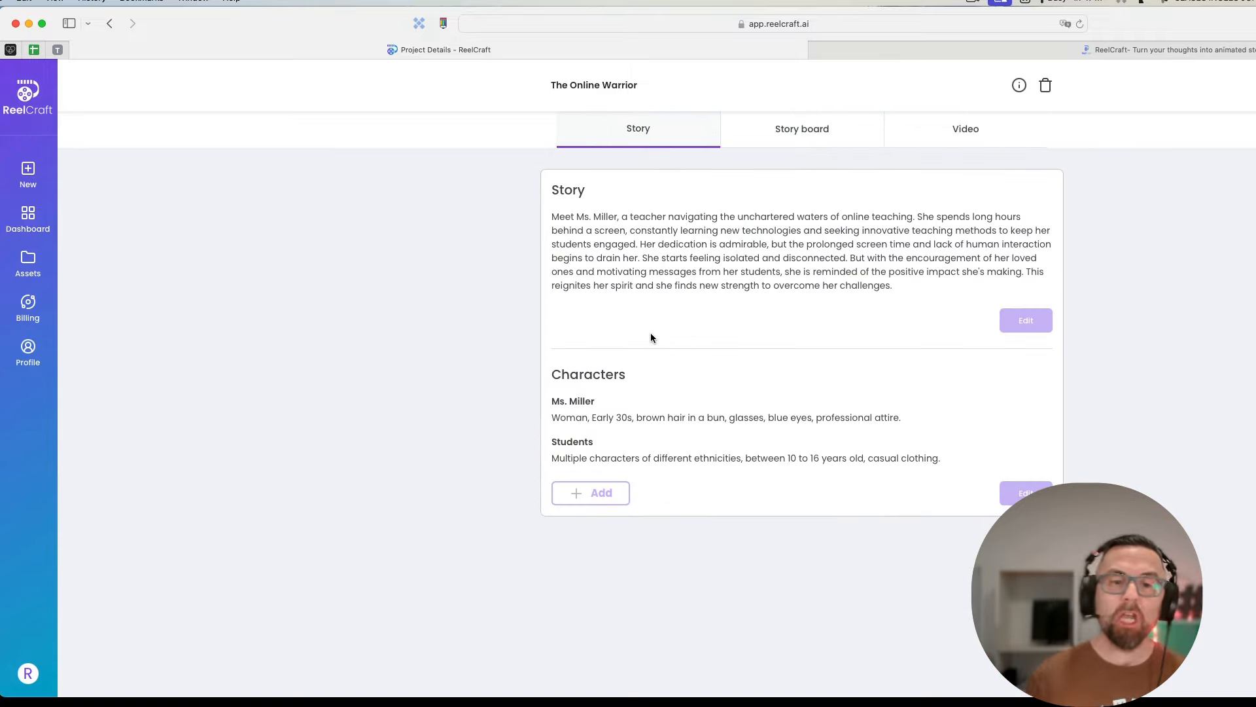
left_click(780, 132)
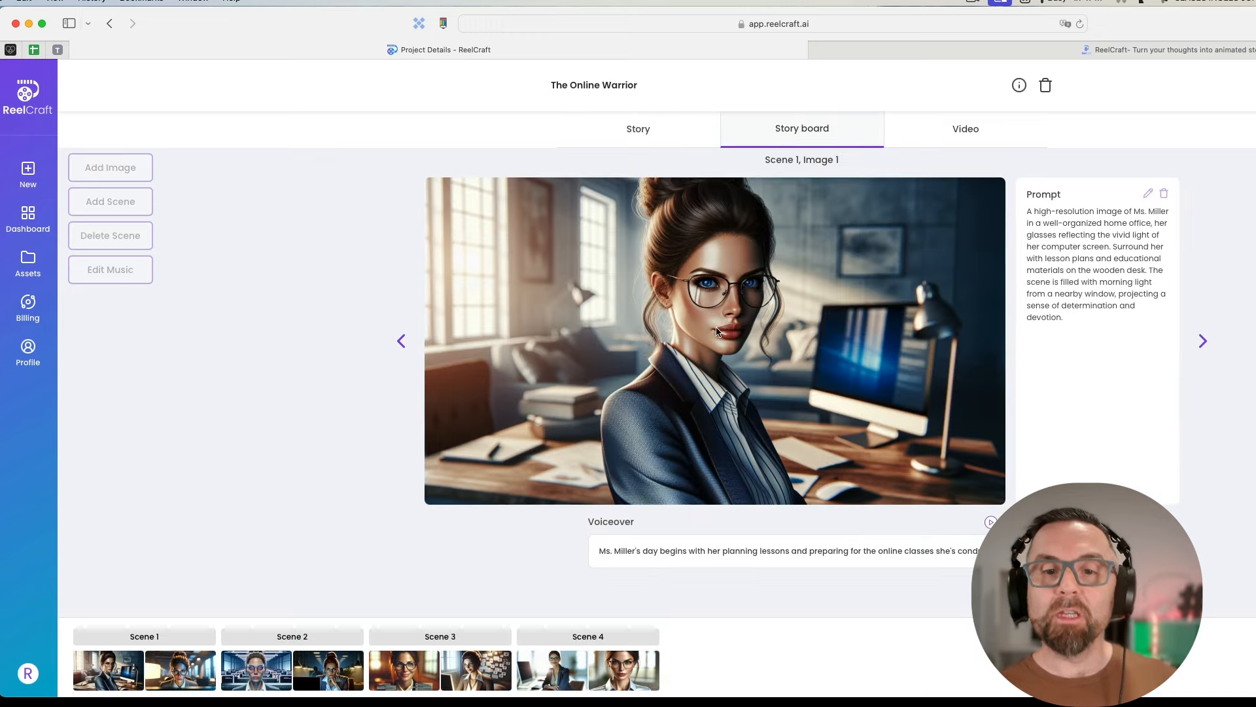
left_click(256, 669)
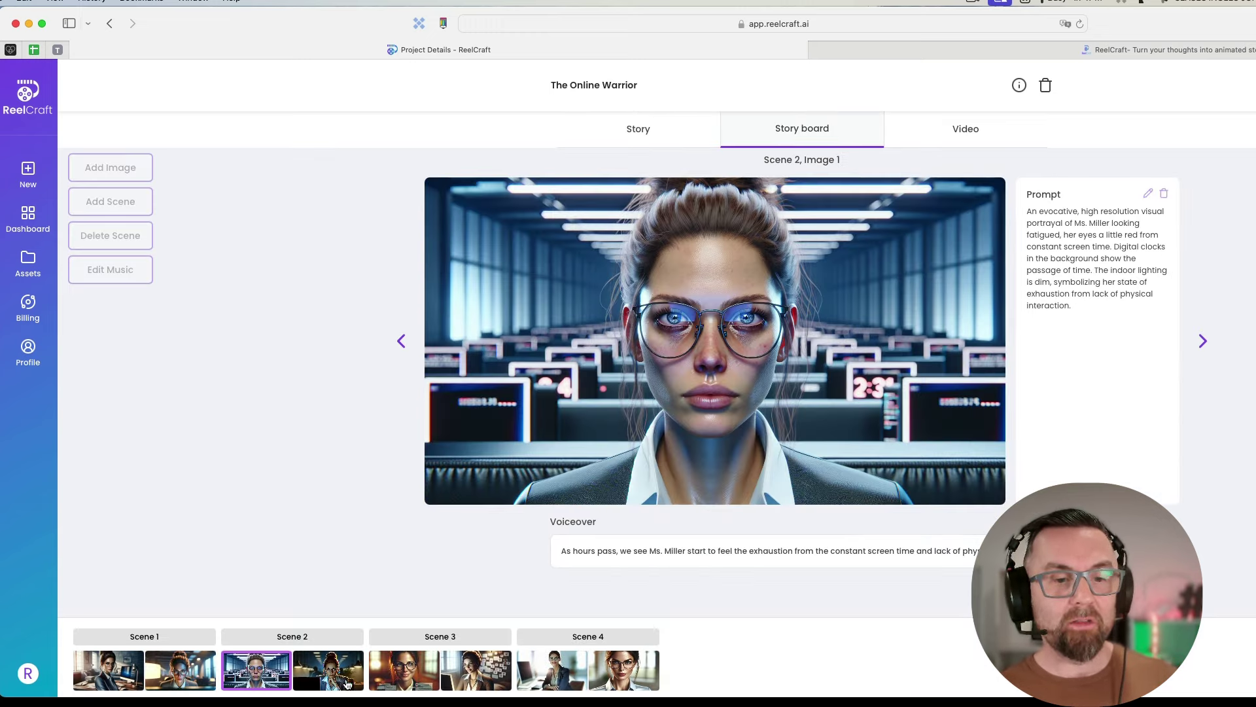
left_click(403, 671)
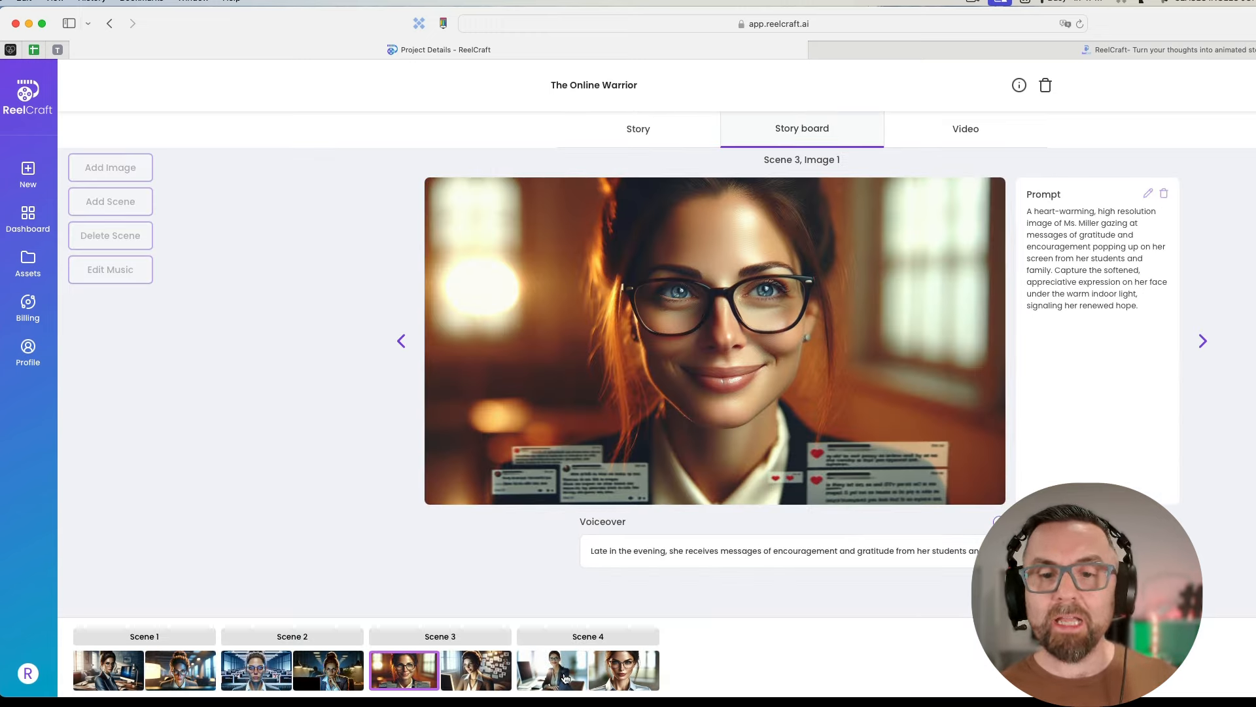
left_click(552, 671)
left_click(181, 670)
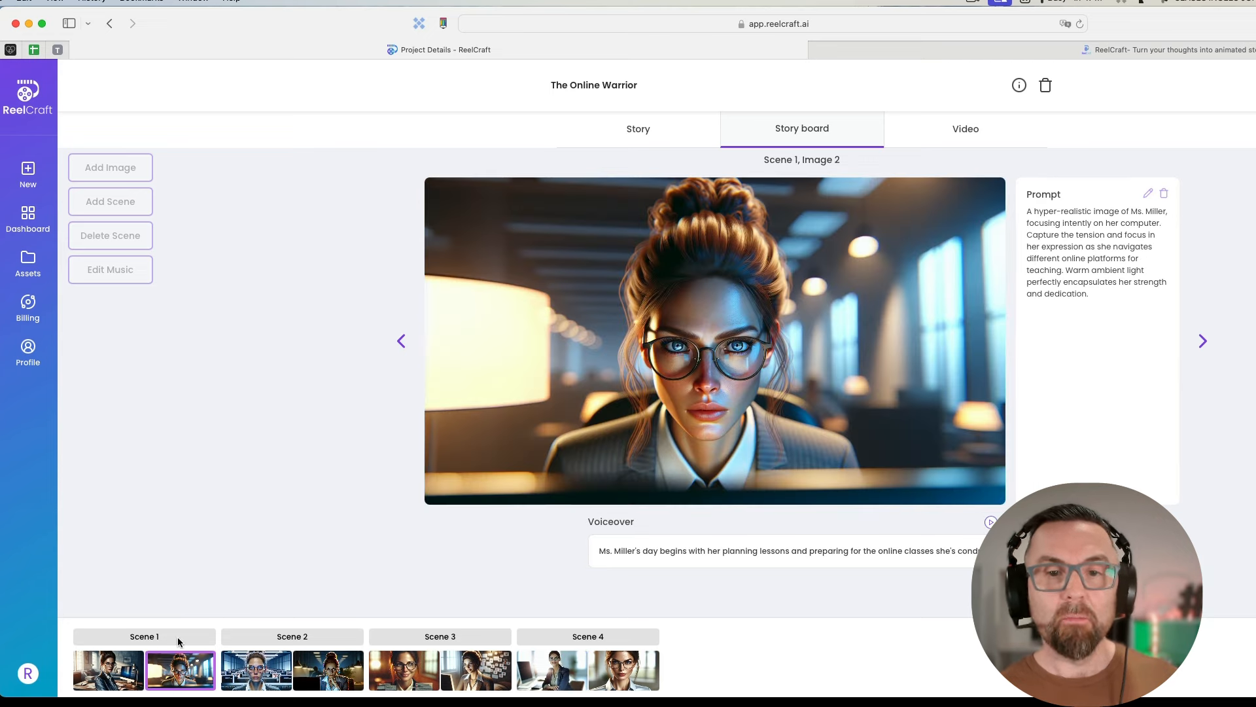
Step: Check the Video rendering progress and go back to the Dashboard
left_click(935, 133)
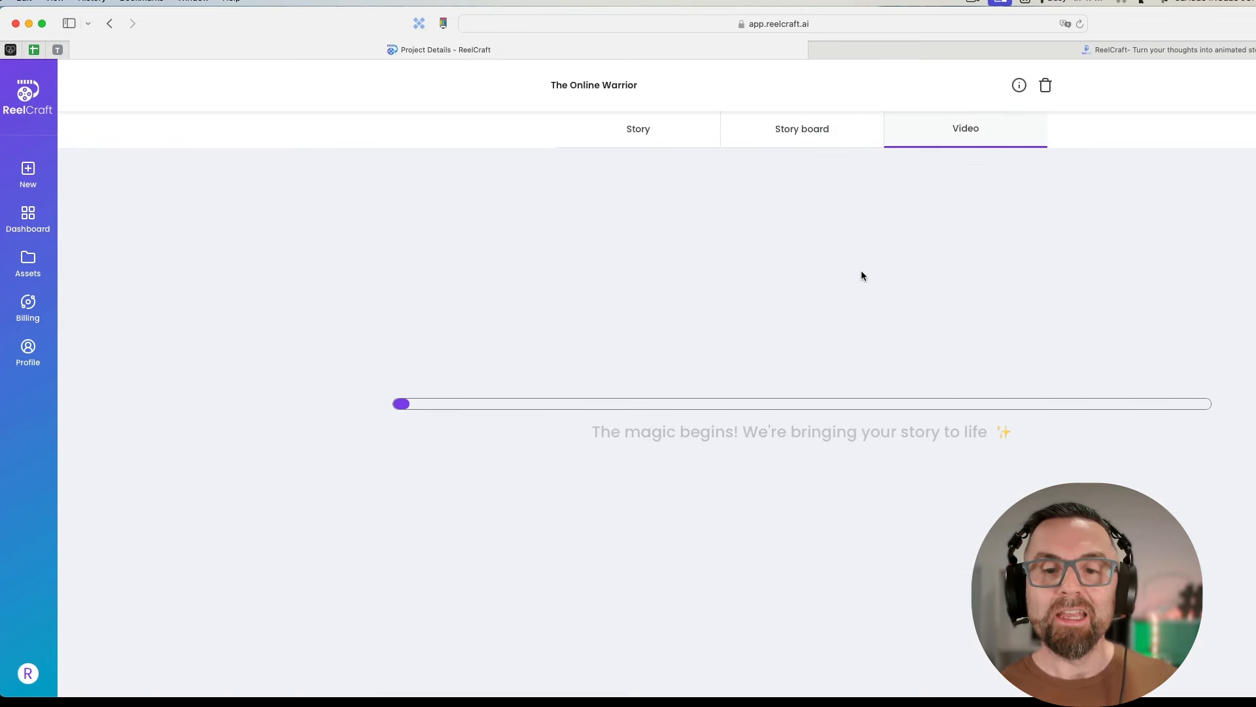
left_click(37, 216)
Step: Read the Lessons Beyond Screens story, peek at its storyboard progress, and return to the Dashboard
left_click(360, 212)
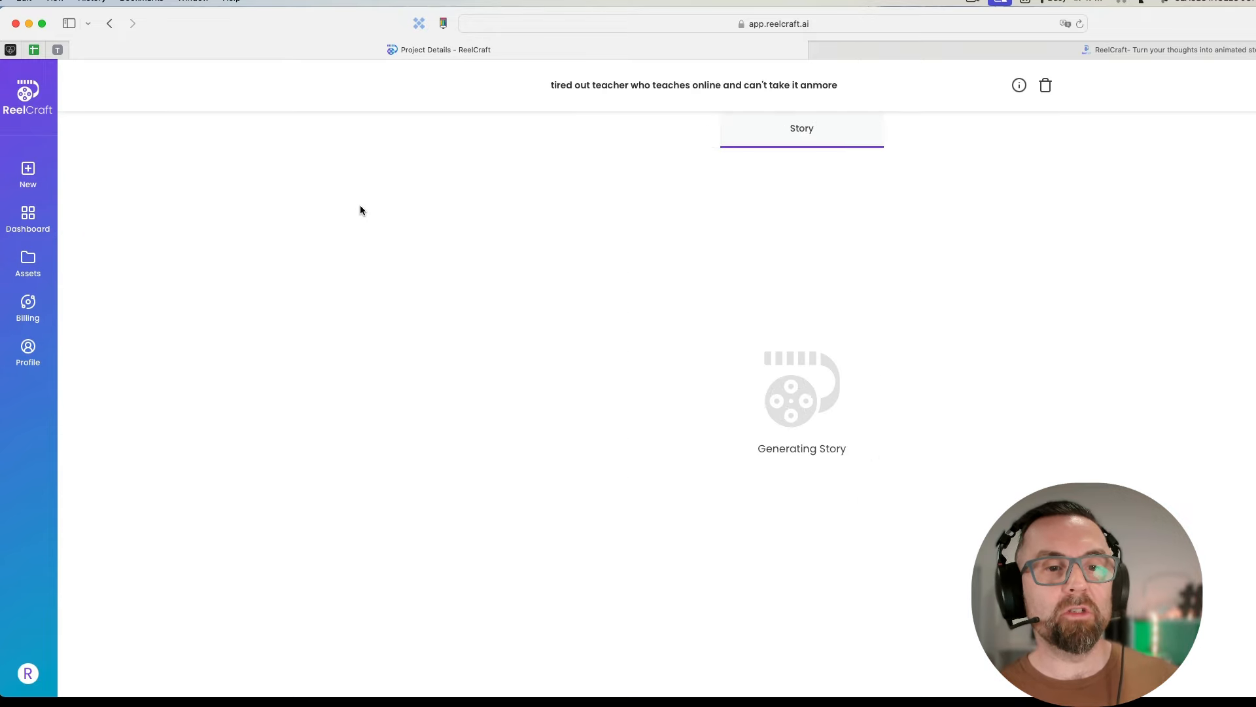
left_click(740, 138)
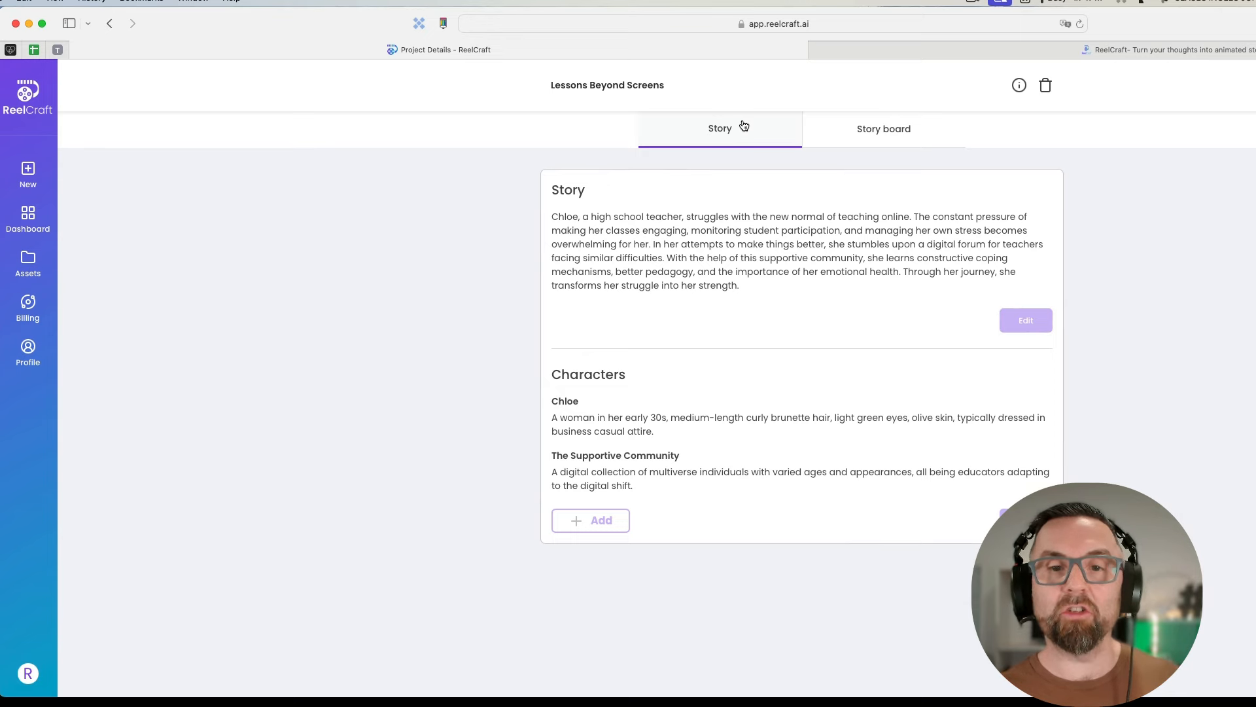
left_click(868, 132)
left_click(707, 135)
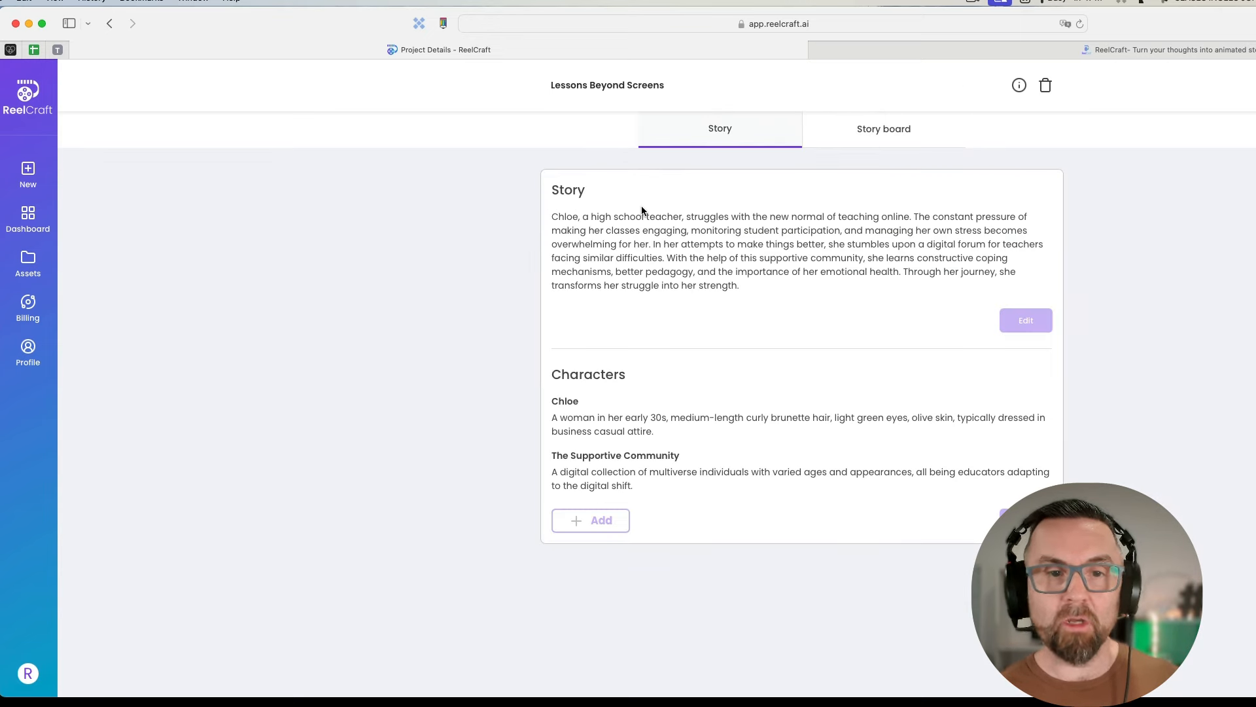
left_click(28, 218)
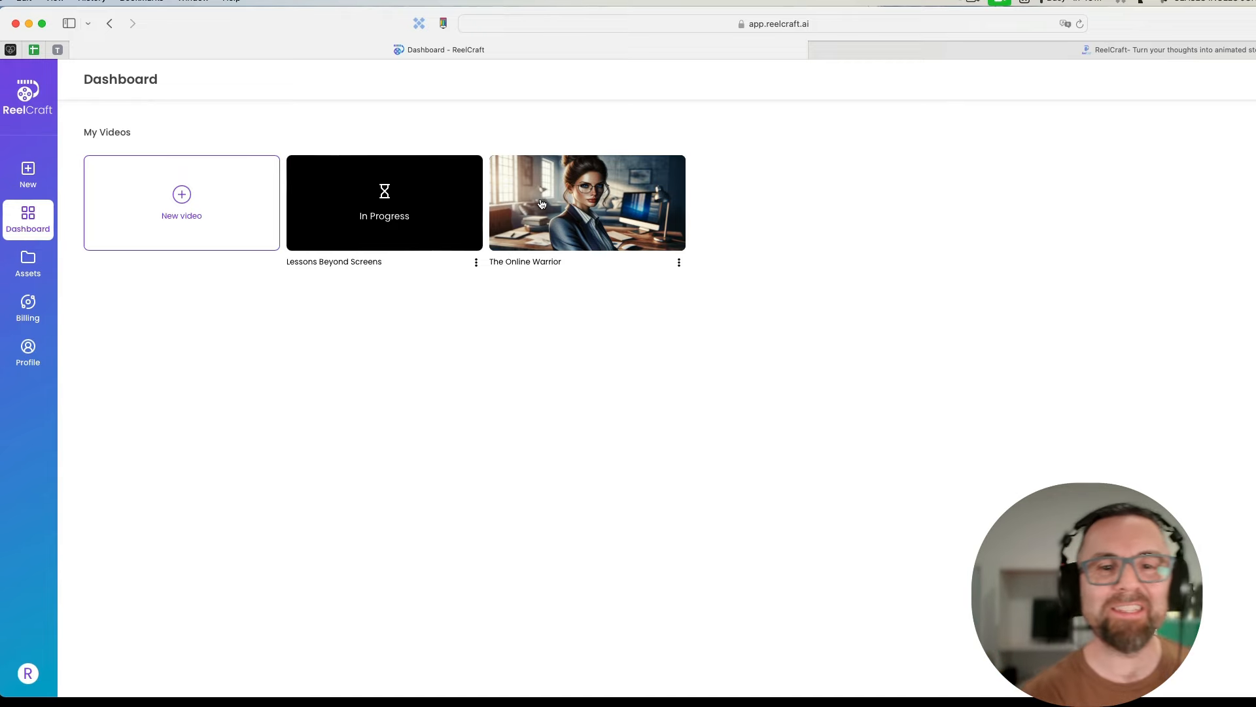
Step: Play the finished Online Warrior video and bring up its Edit Caption settings
left_click(687, 248)
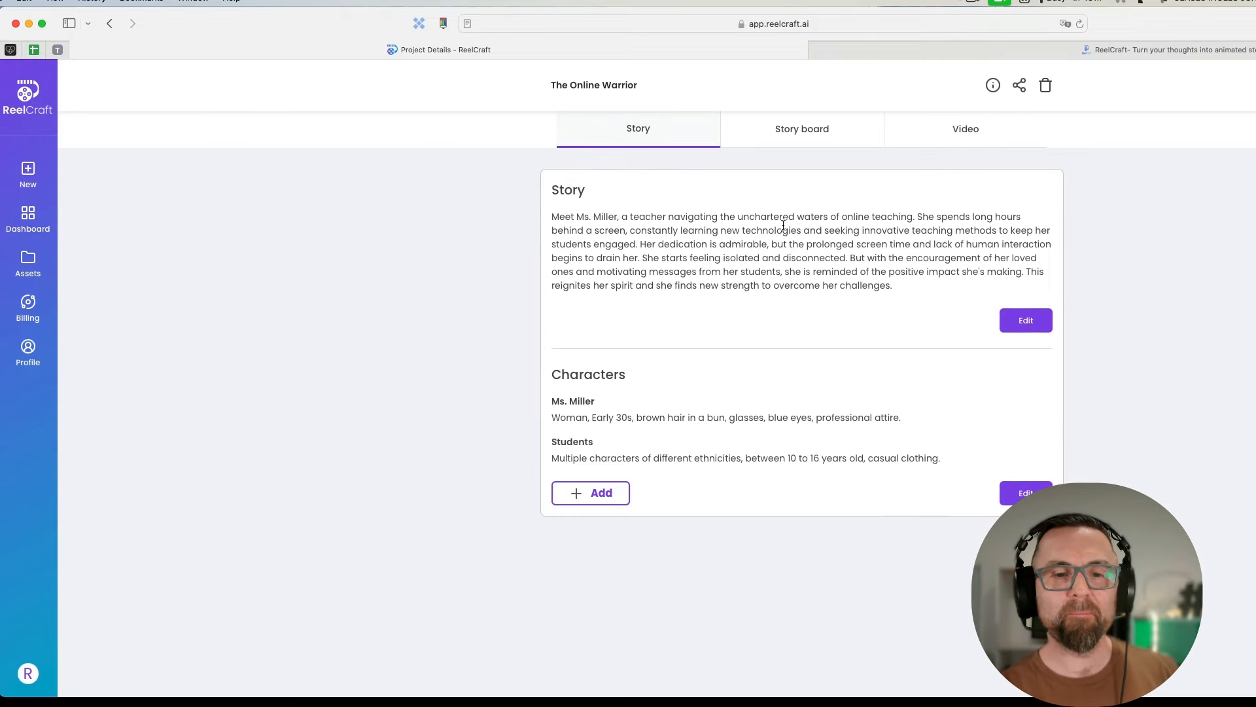
left_click(977, 134)
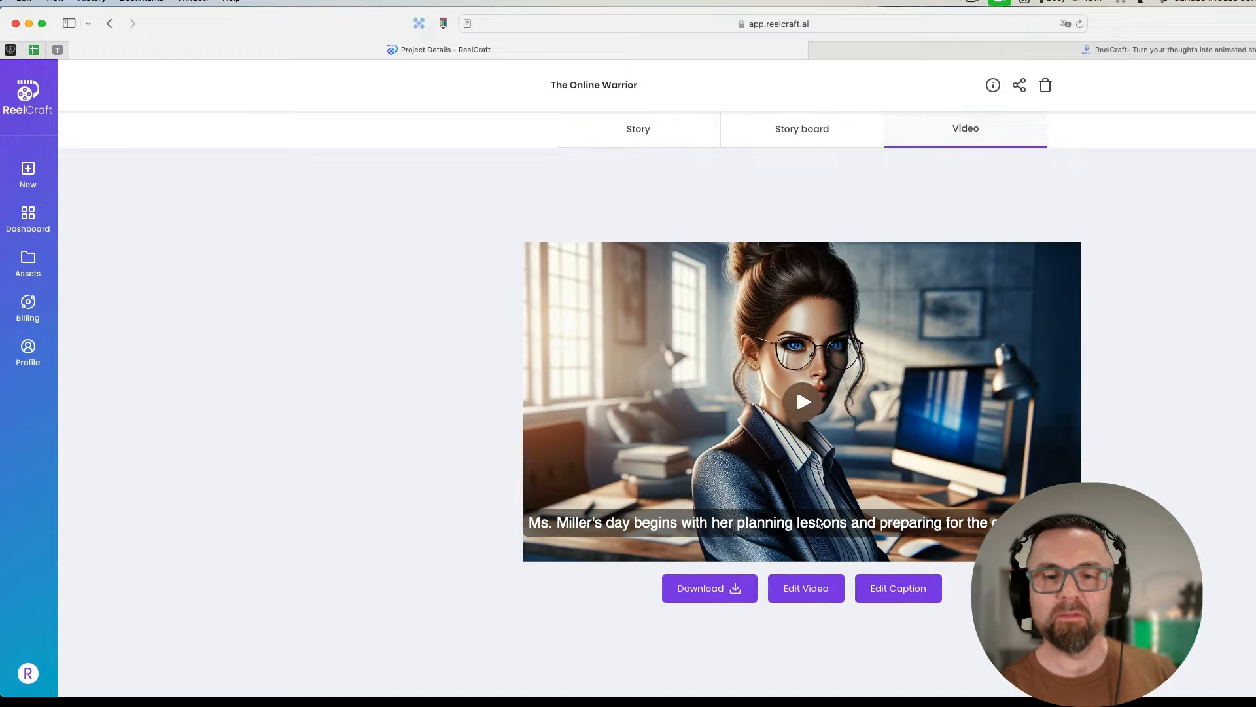
left_click(807, 401)
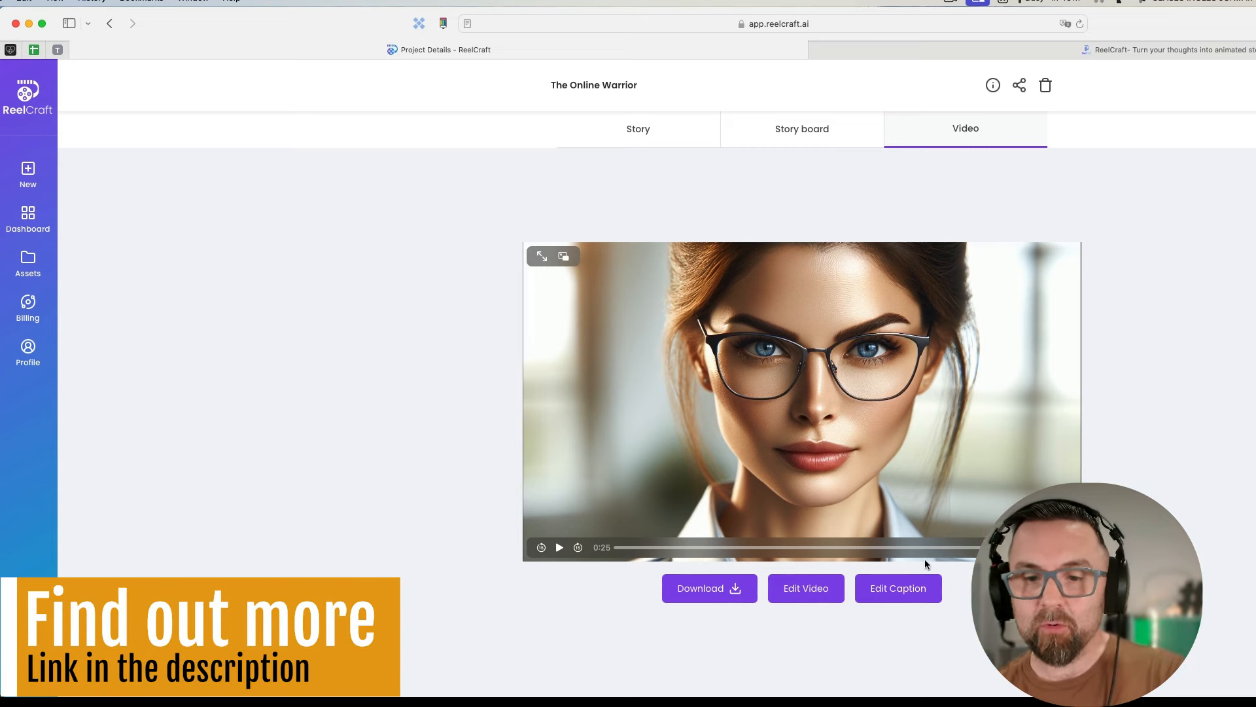
left_click(916, 593)
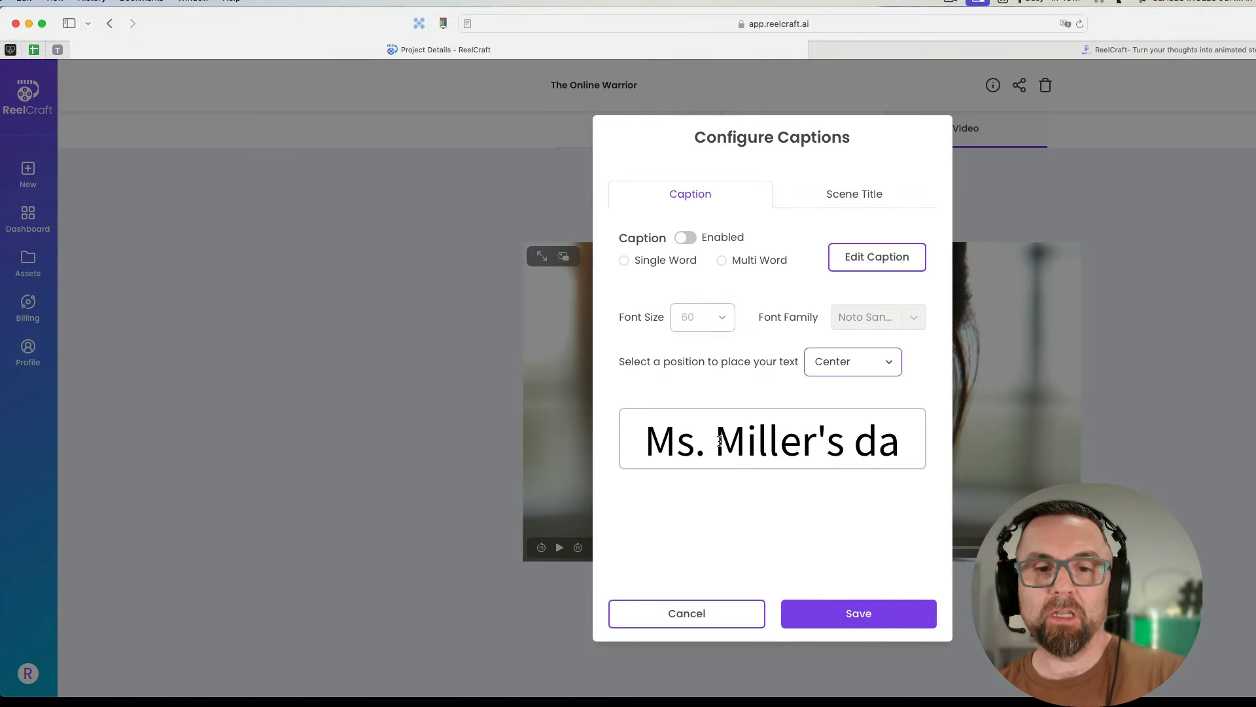
Step: Keep captions enabled at Center position, glance at Scene Title, and save to regenerate the video
left_click(852, 361)
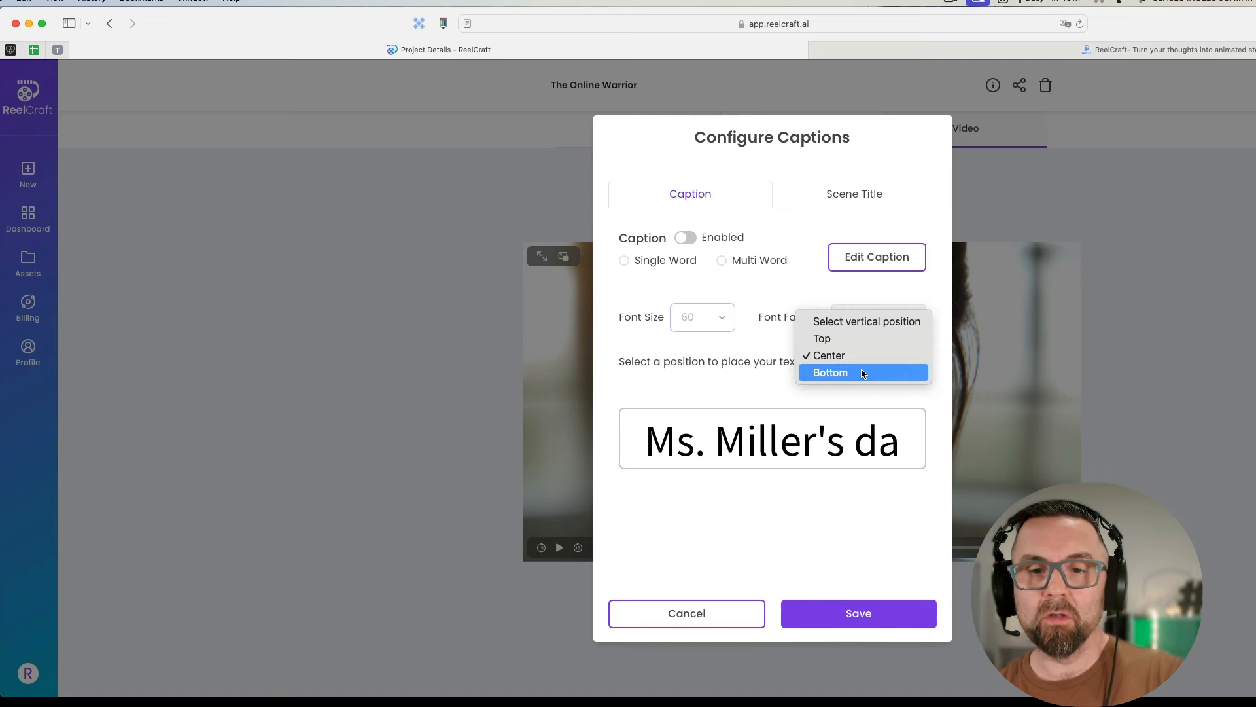
left_click(758, 358)
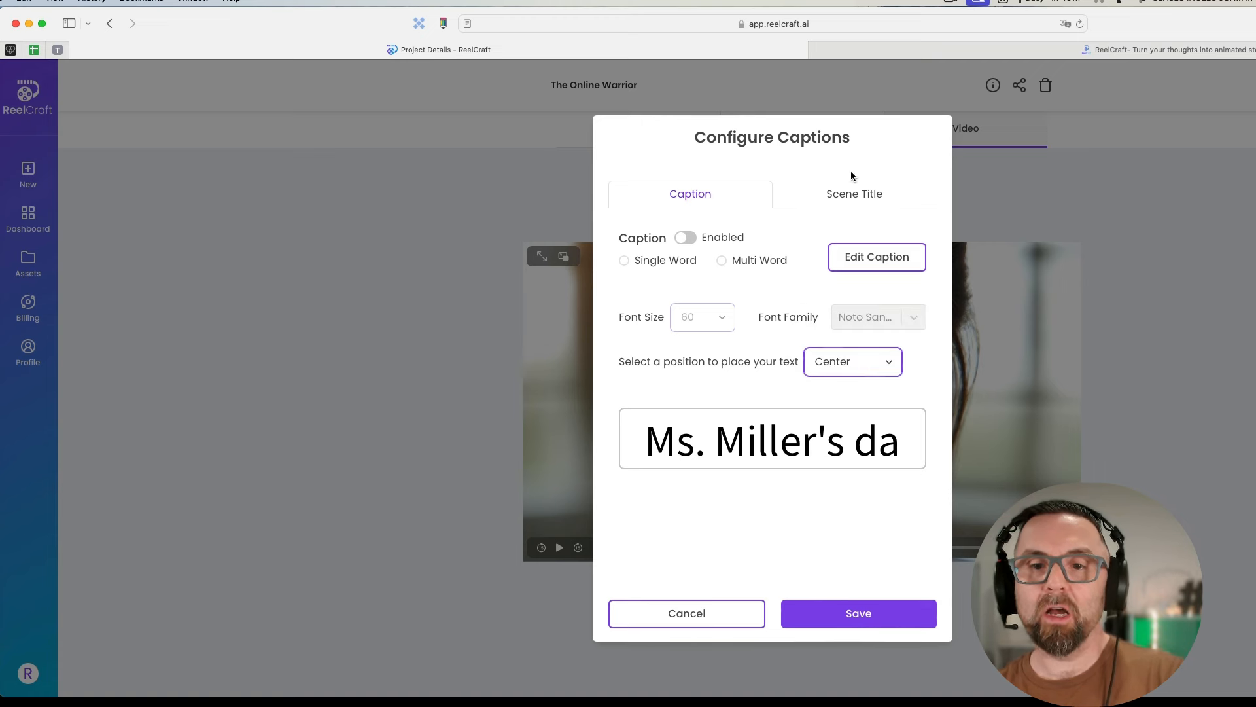
left_click(863, 261)
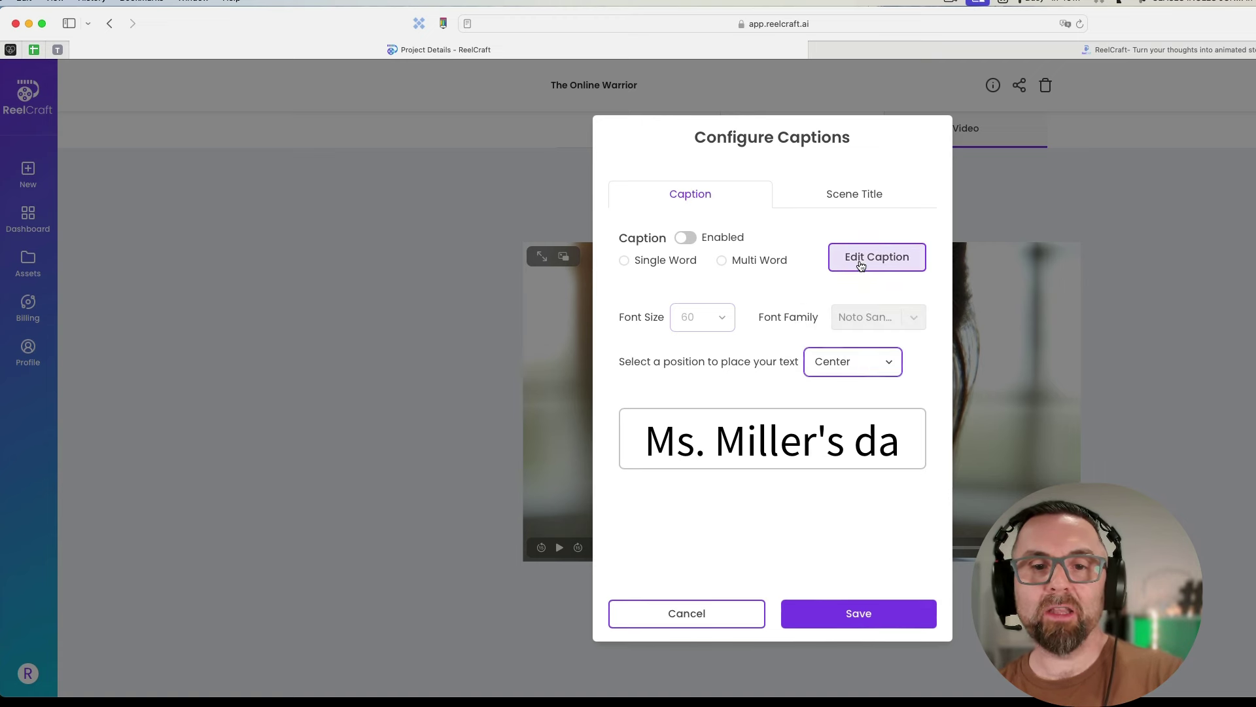
left_click(686, 238)
left_click(846, 204)
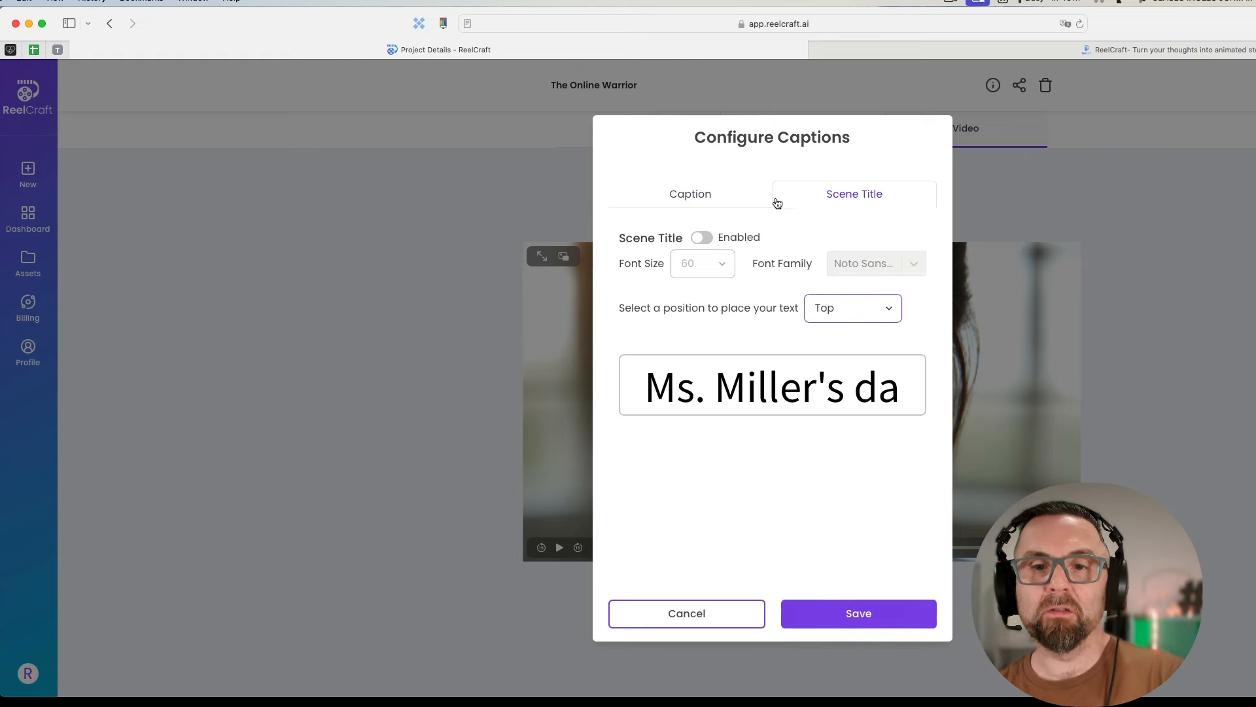
left_click(709, 194)
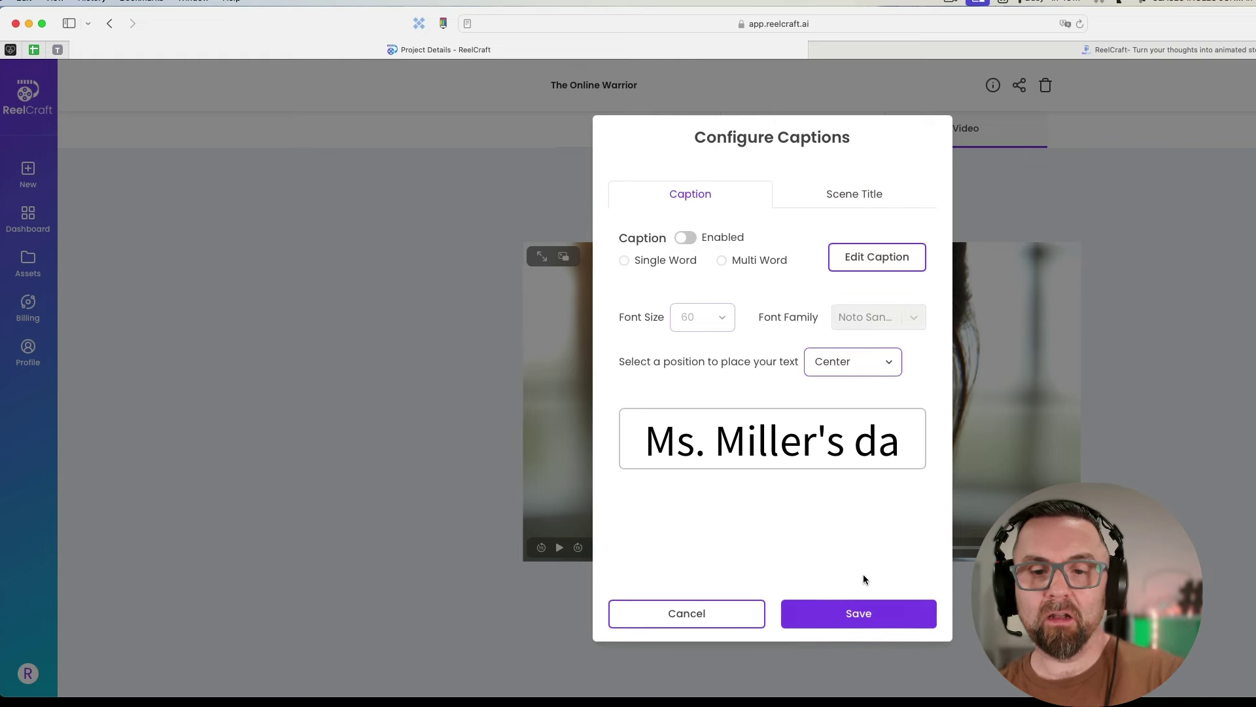
left_click(865, 618)
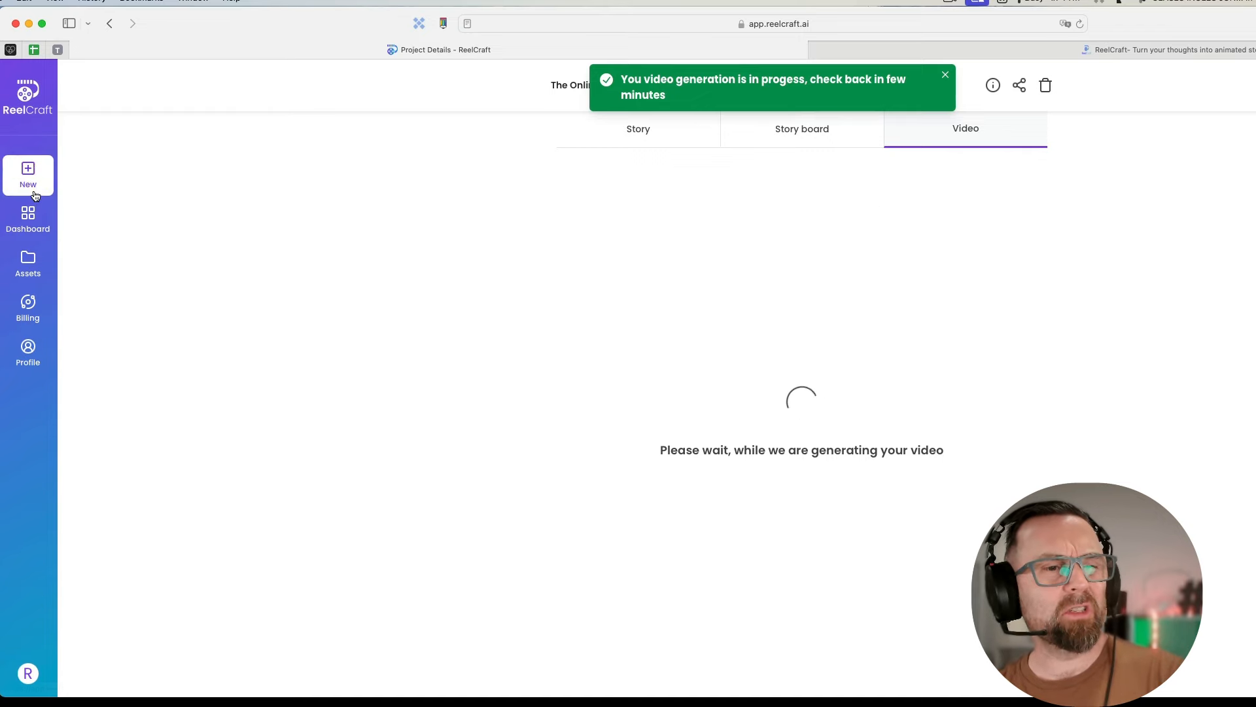
Step: Confirm Lessons Beyond Screens is still rendering, then open The Online Warrior's finished video from the Dashboard
left_click(28, 219)
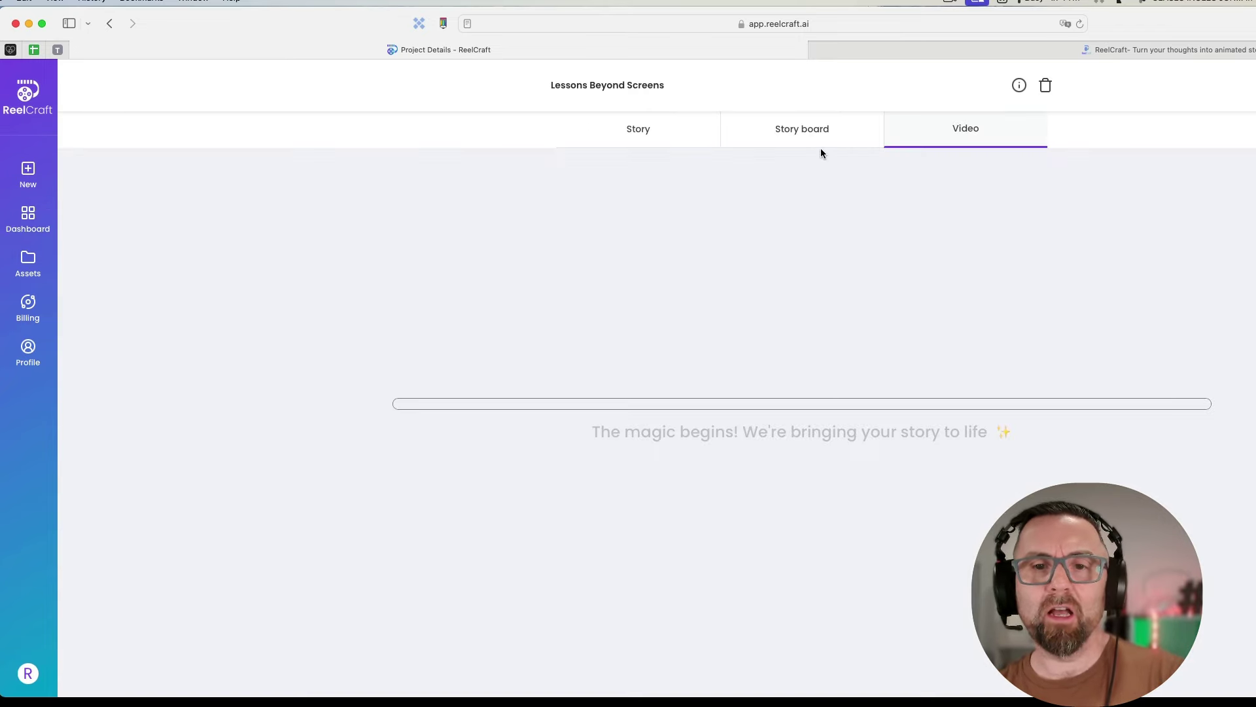
left_click(822, 138)
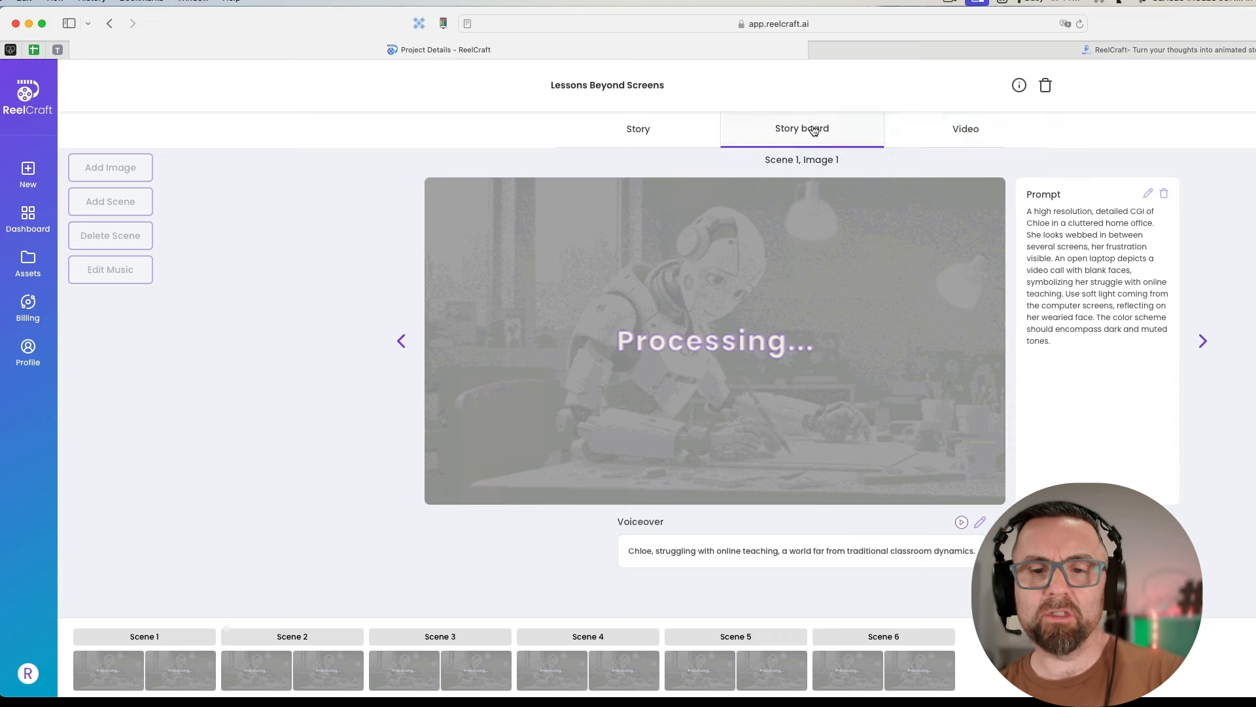
left_click(650, 129)
left_click(959, 134)
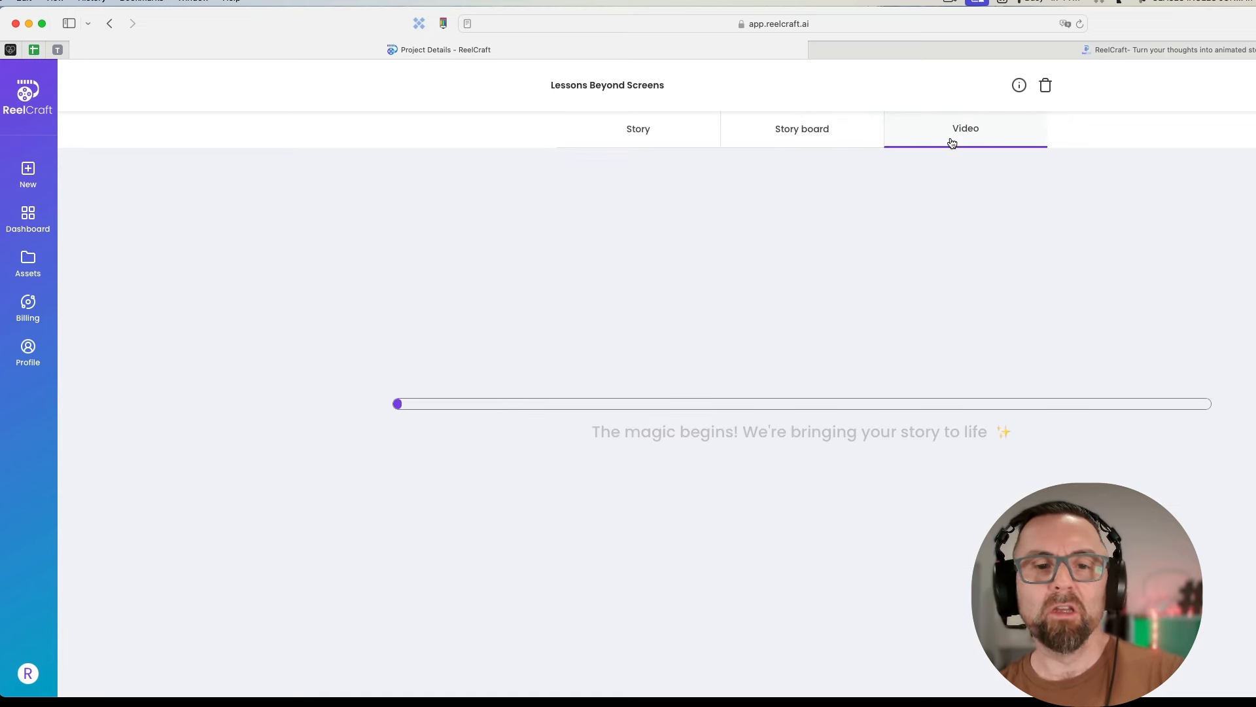
left_click(28, 219)
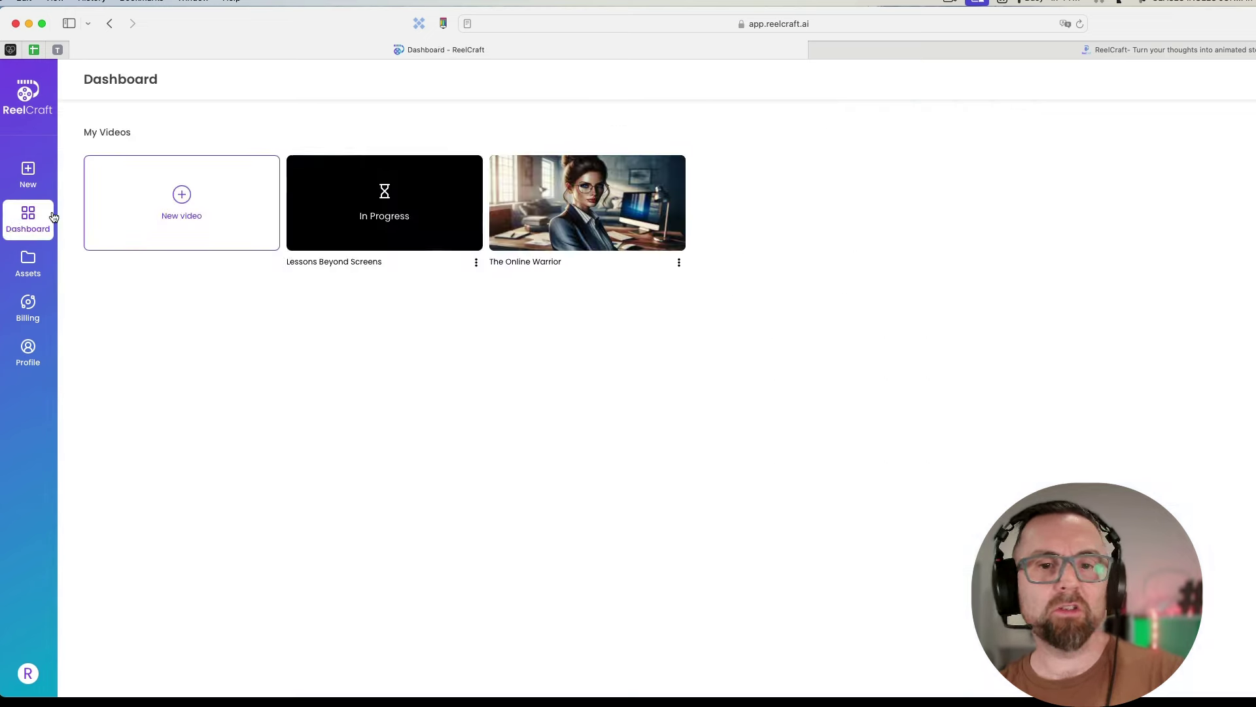
left_click(531, 204)
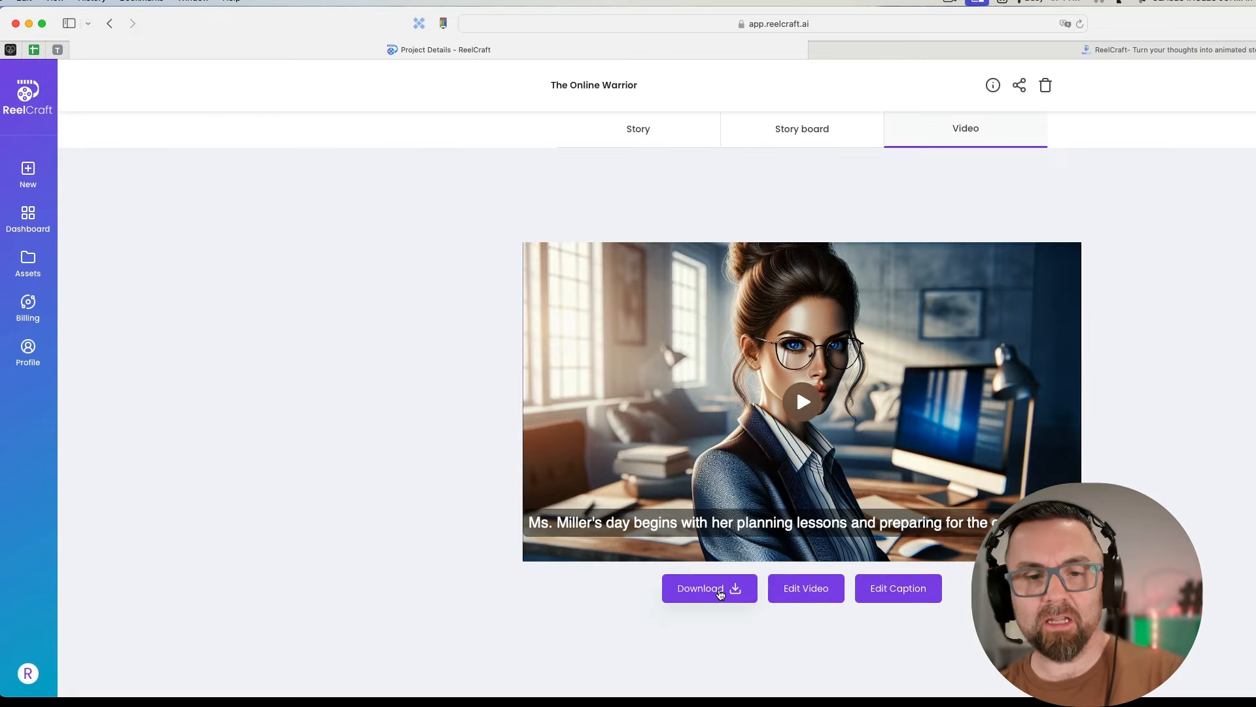
Step: Download 'the online warrior.mp4', allow it in Safari, play it in Quick Look and close the preview
left_click(721, 592)
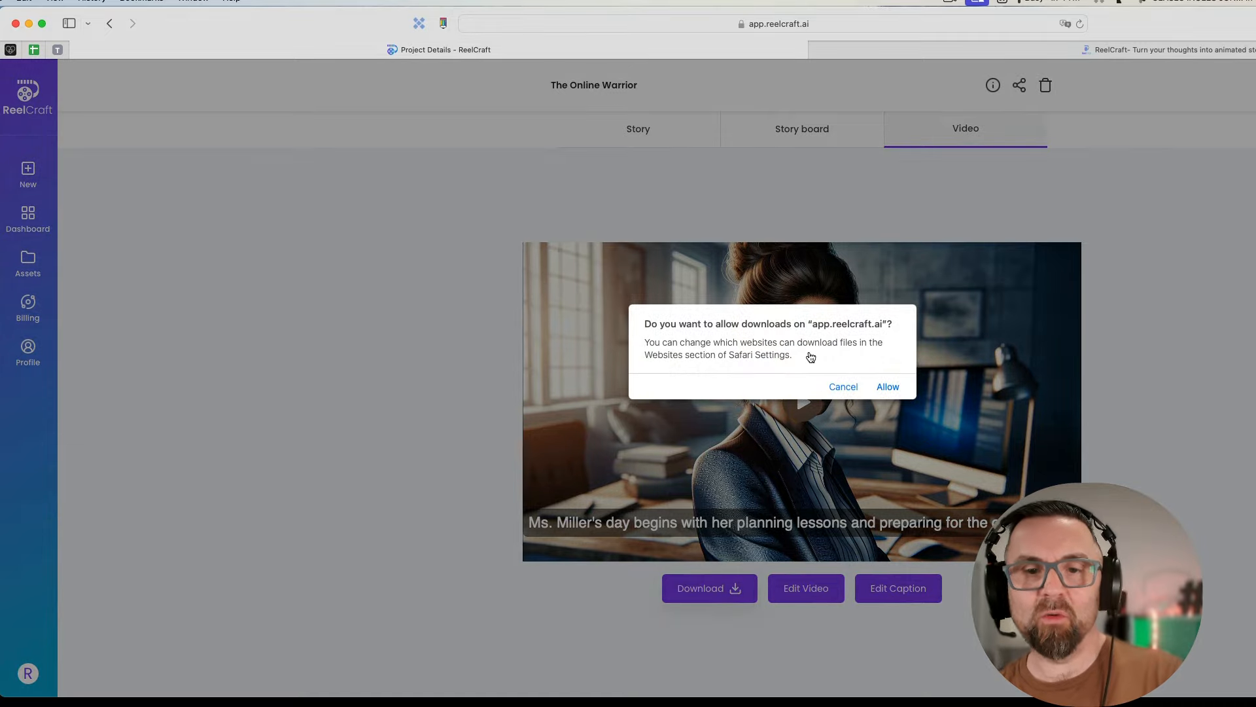
left_click(888, 386)
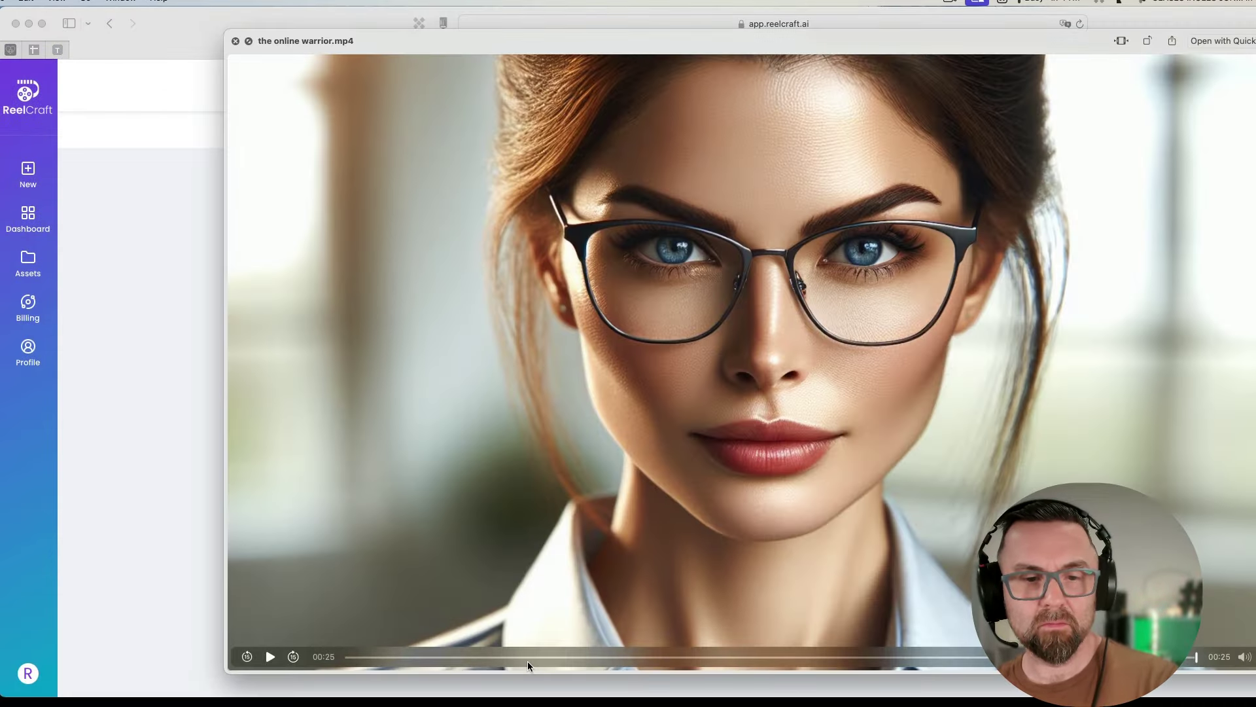
left_click(527, 660)
left_click(267, 656)
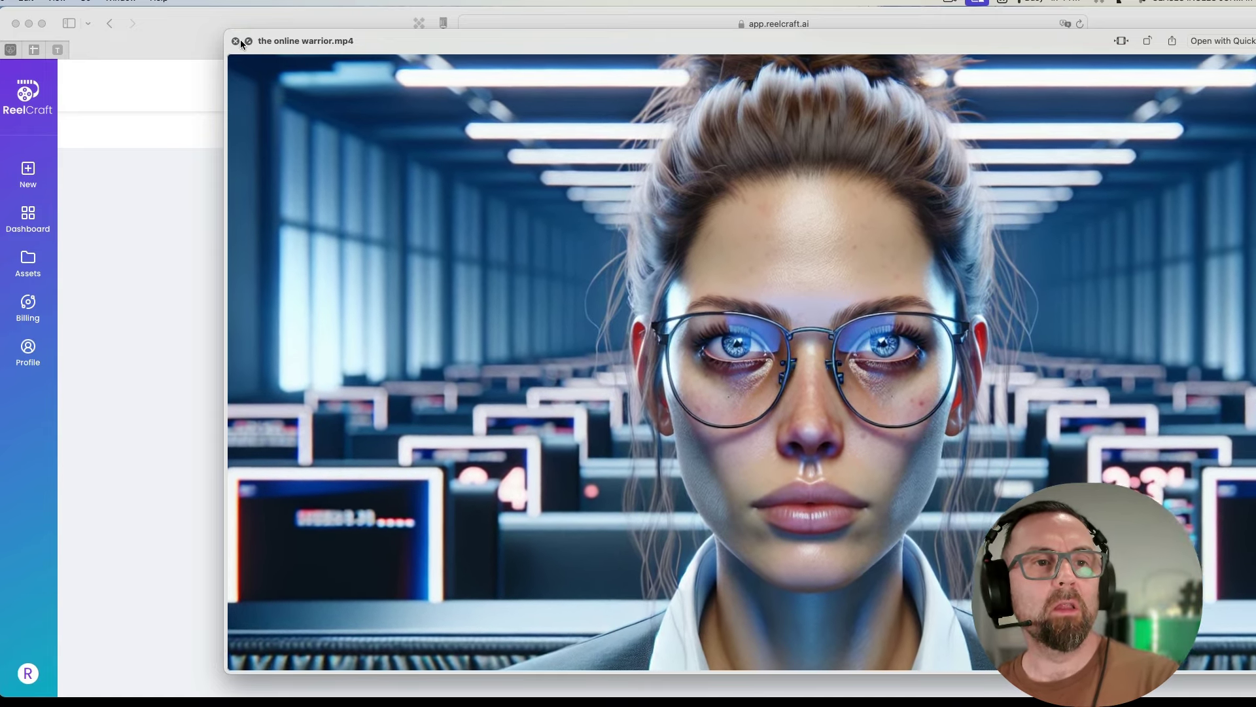
left_click(236, 40)
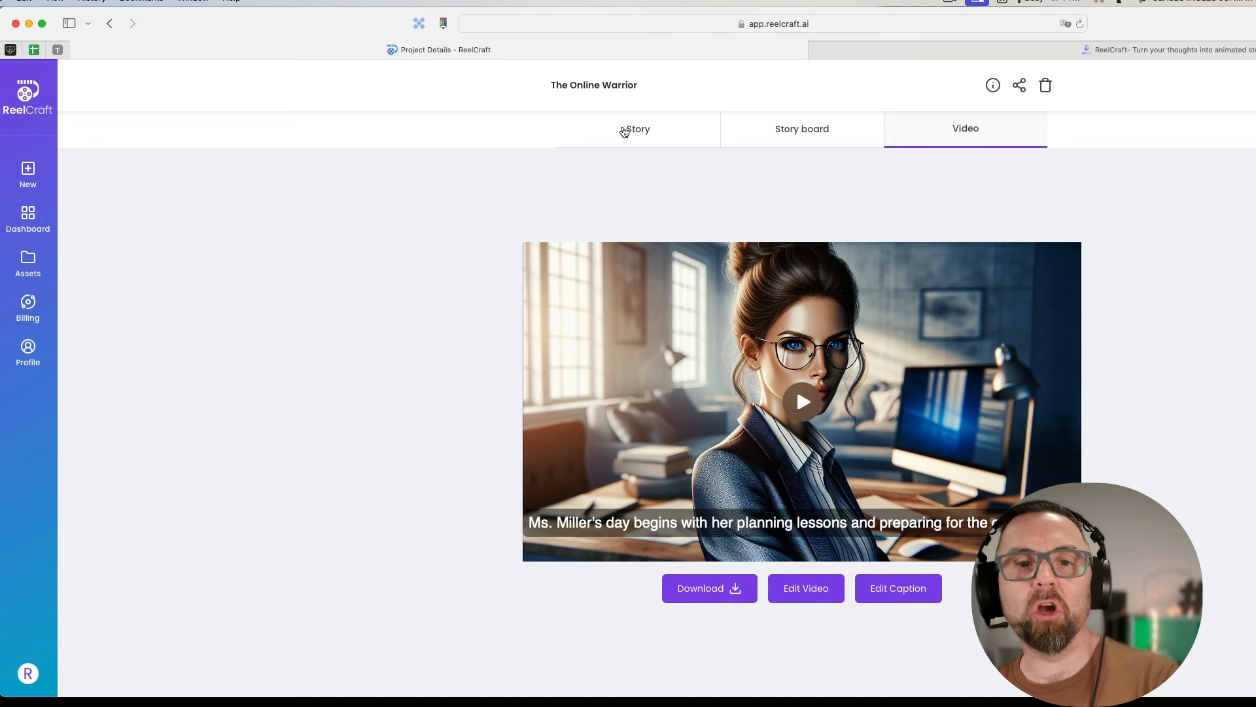
Step: Review the closing sentences of The Online Warrior's story, then go back to the dashboard
left_click(638, 129)
left_click_drag(610, 270, 893, 288)
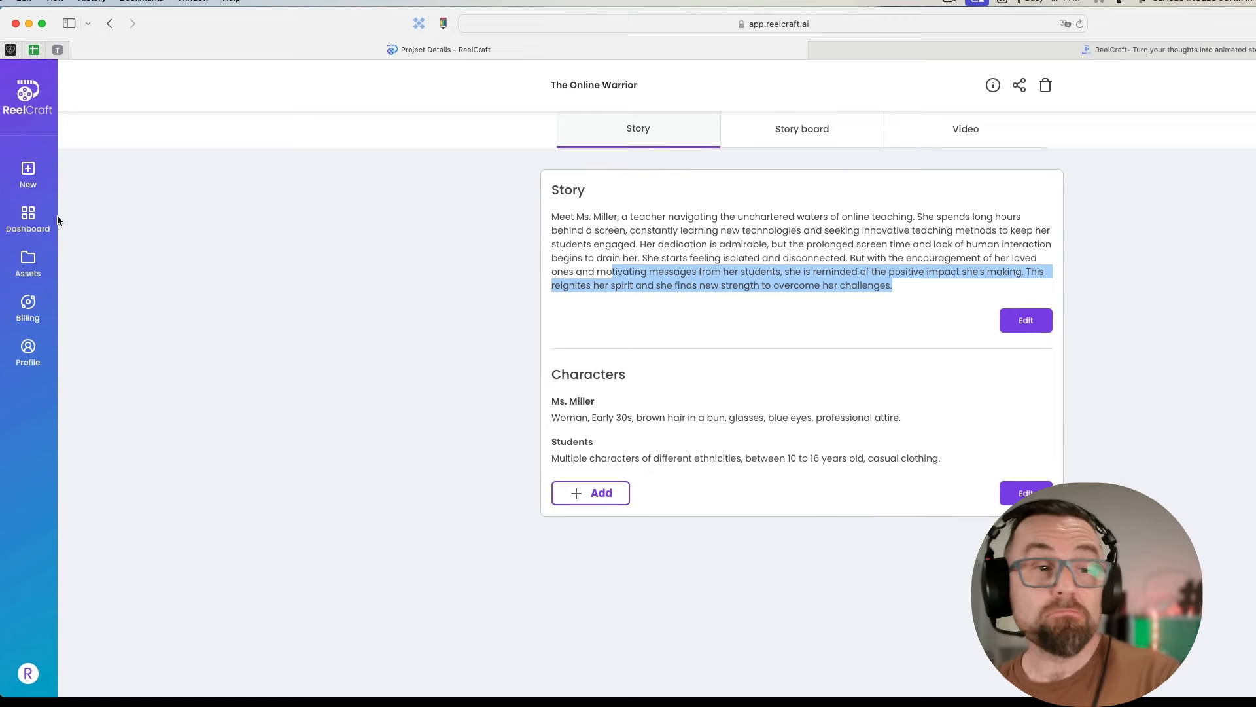
left_click(29, 218)
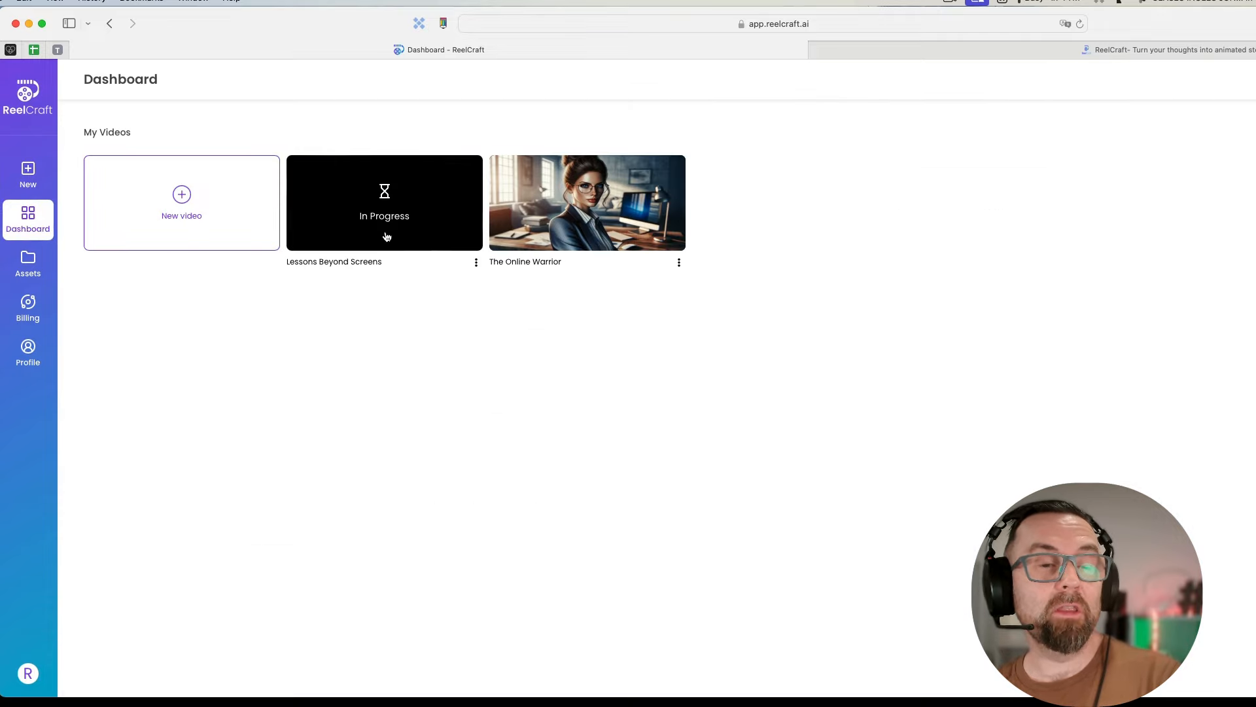
Step: Start a new 3D Animation video with Wishes, Quotes, Thoughts content and the TOONMI style
left_click(28, 175)
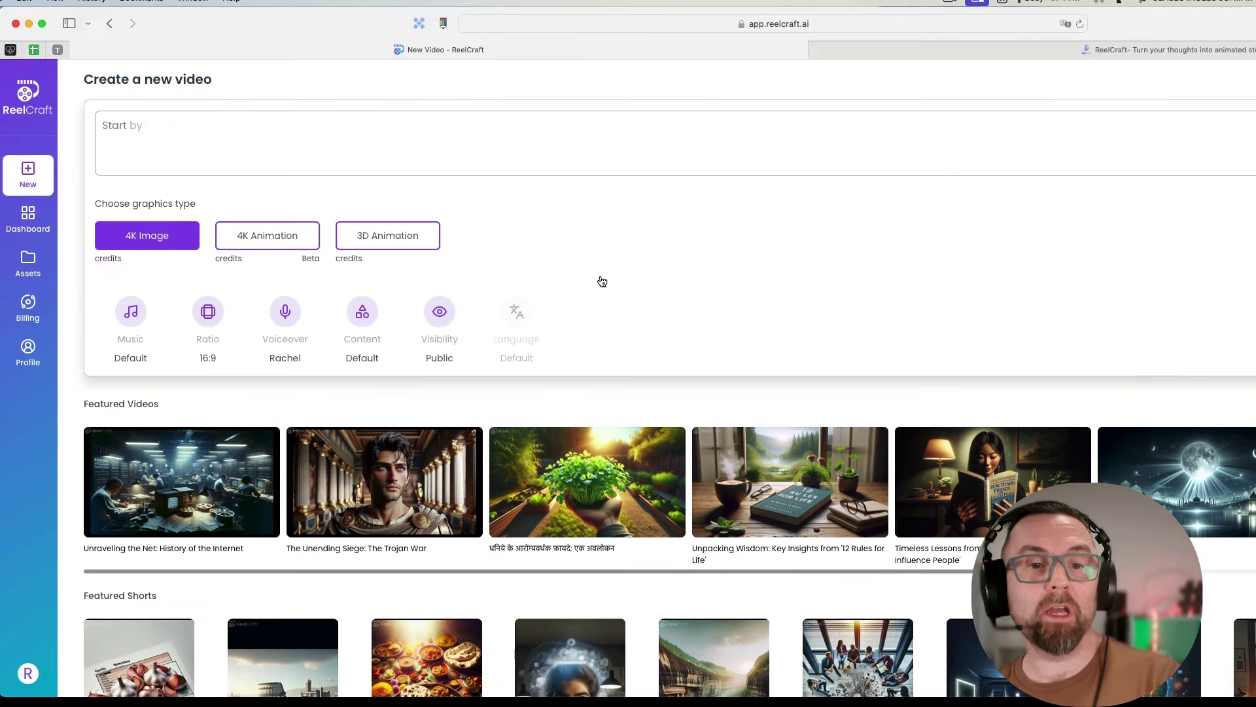
left_click(386, 240)
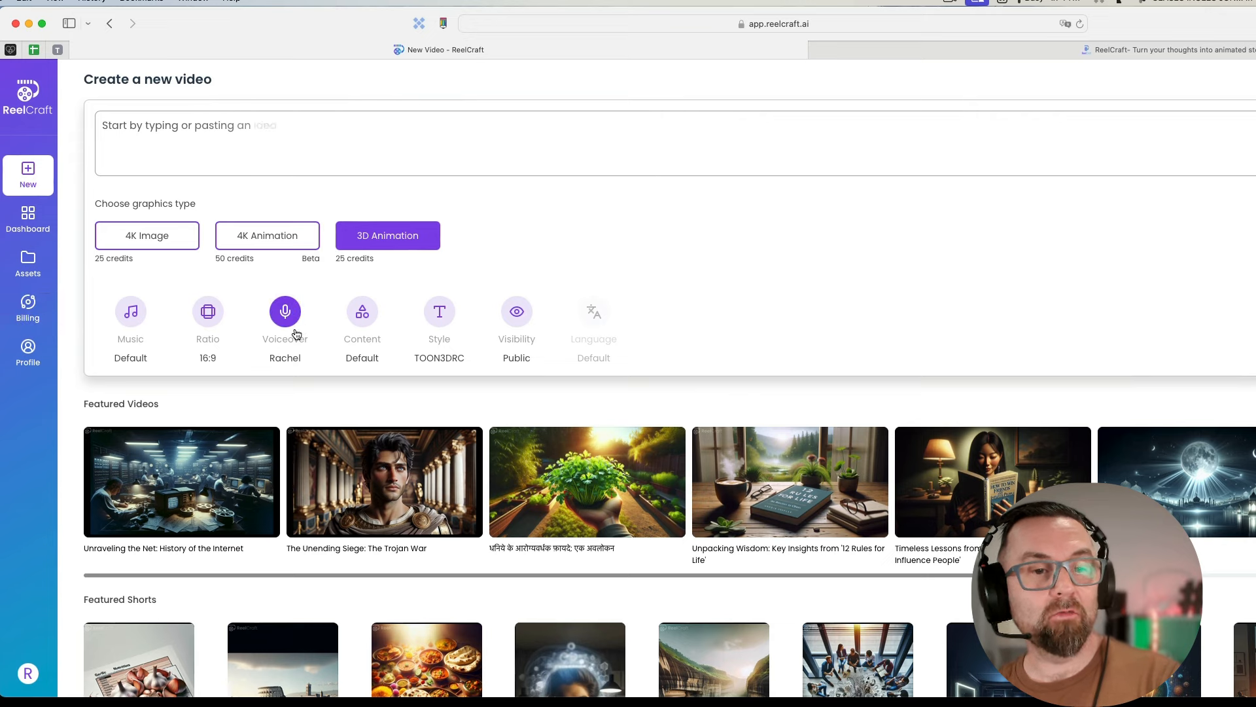
left_click(385, 316)
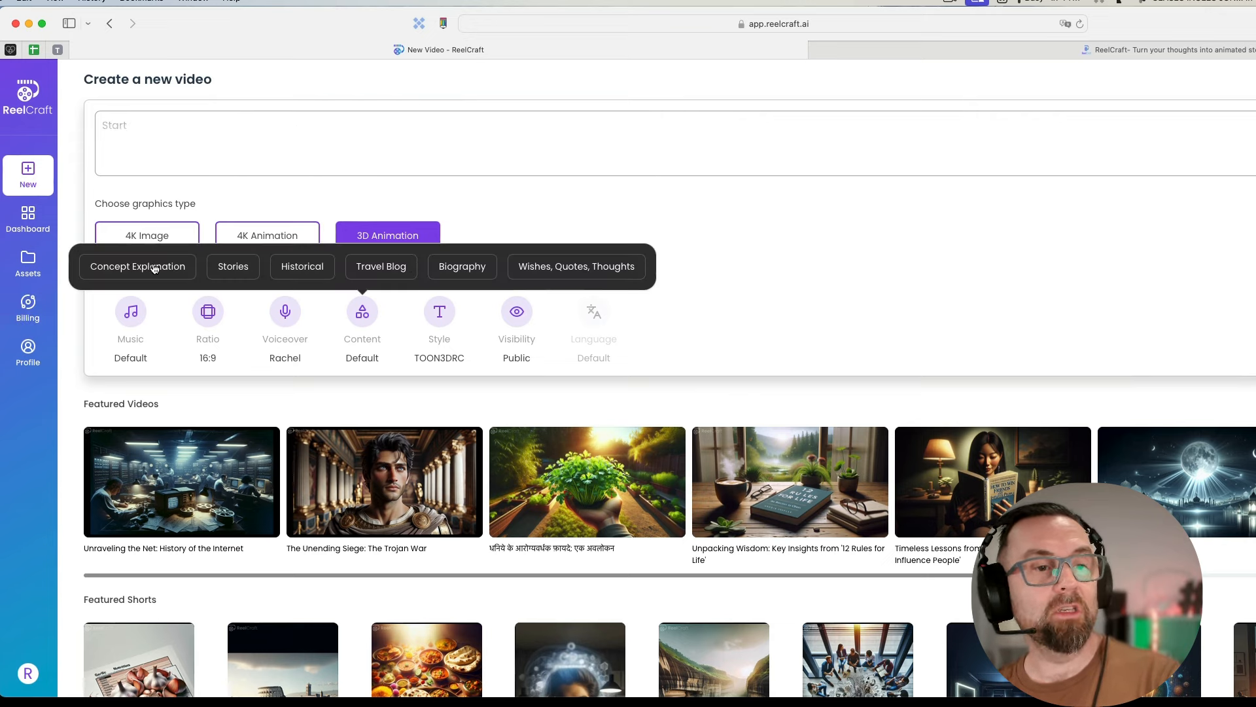
left_click(564, 266)
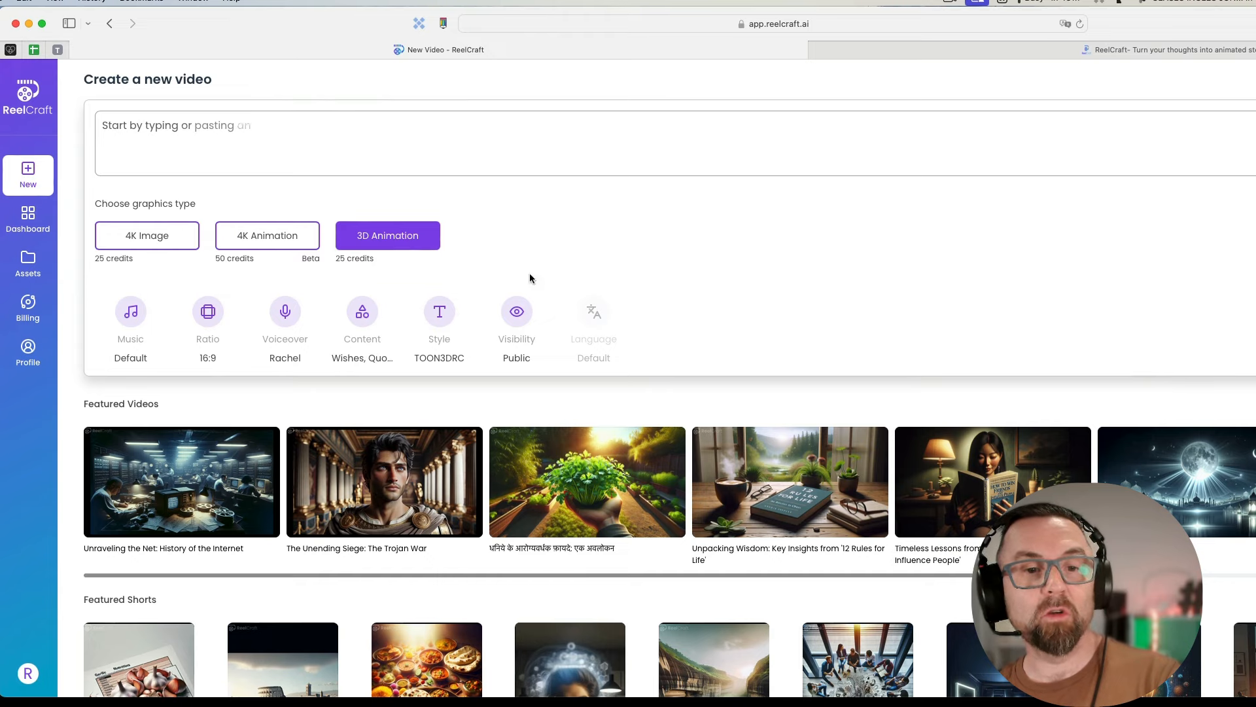
left_click(440, 315)
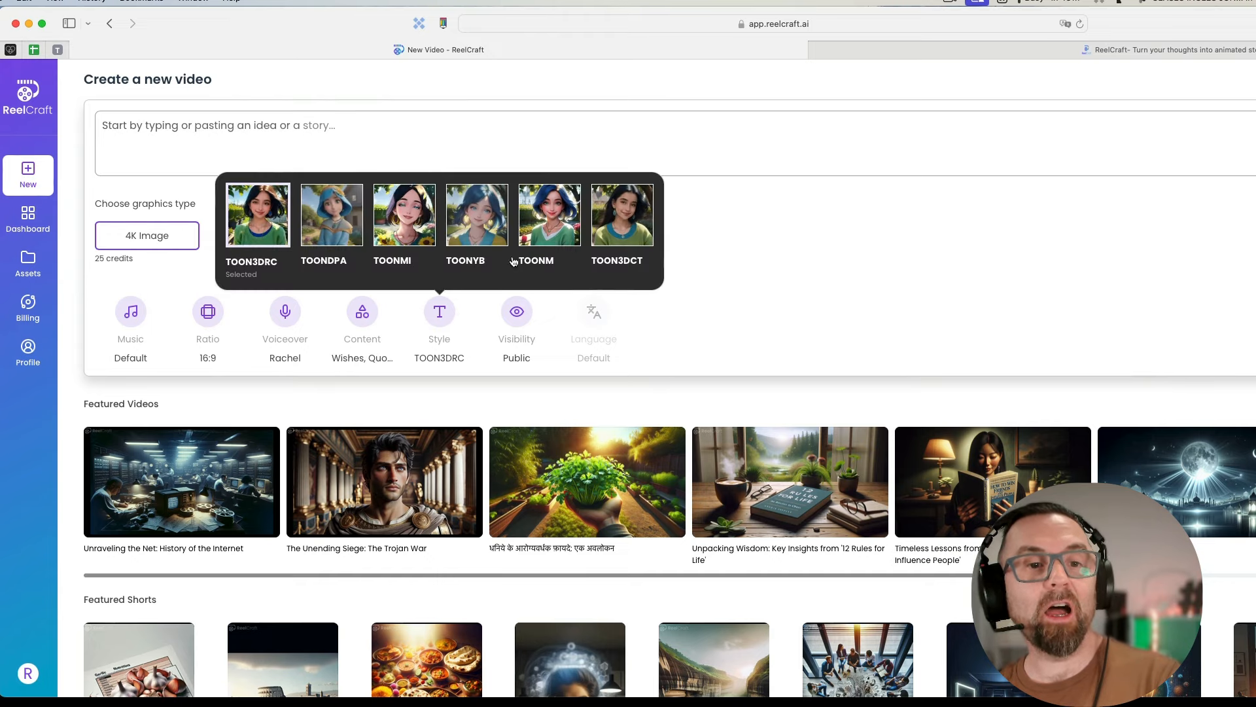
left_click(401, 217)
left_click(460, 220)
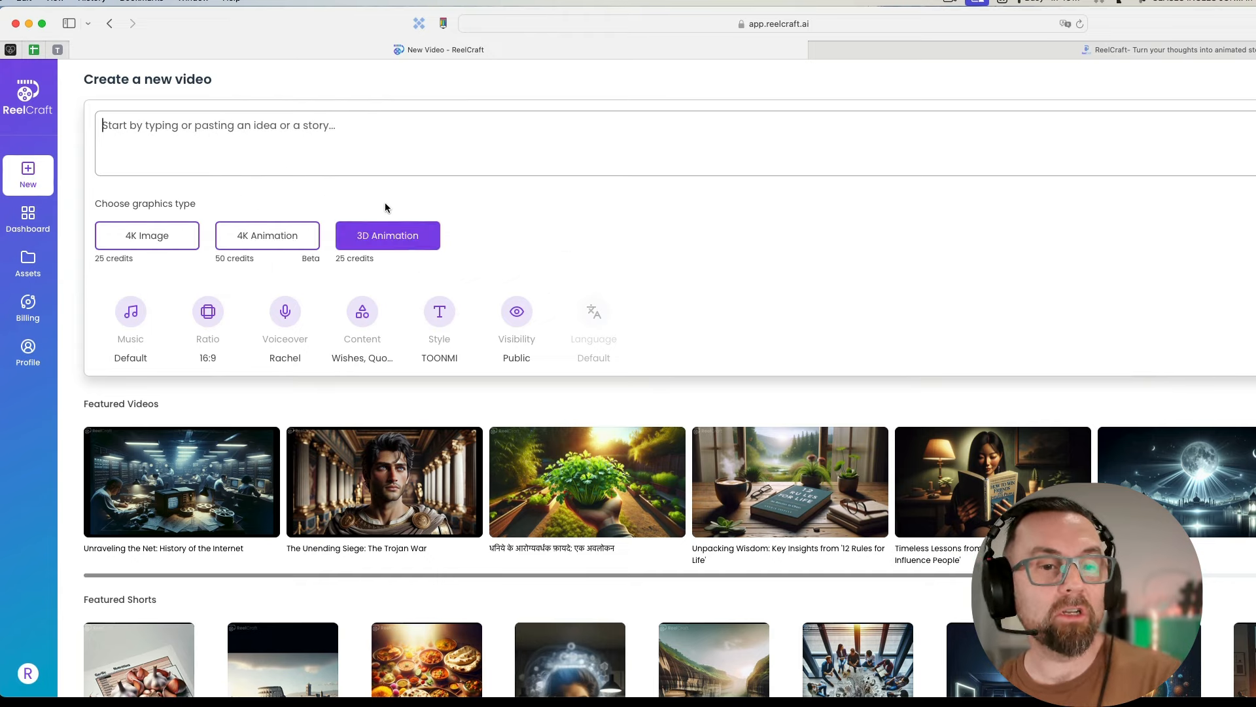
type("motivation")
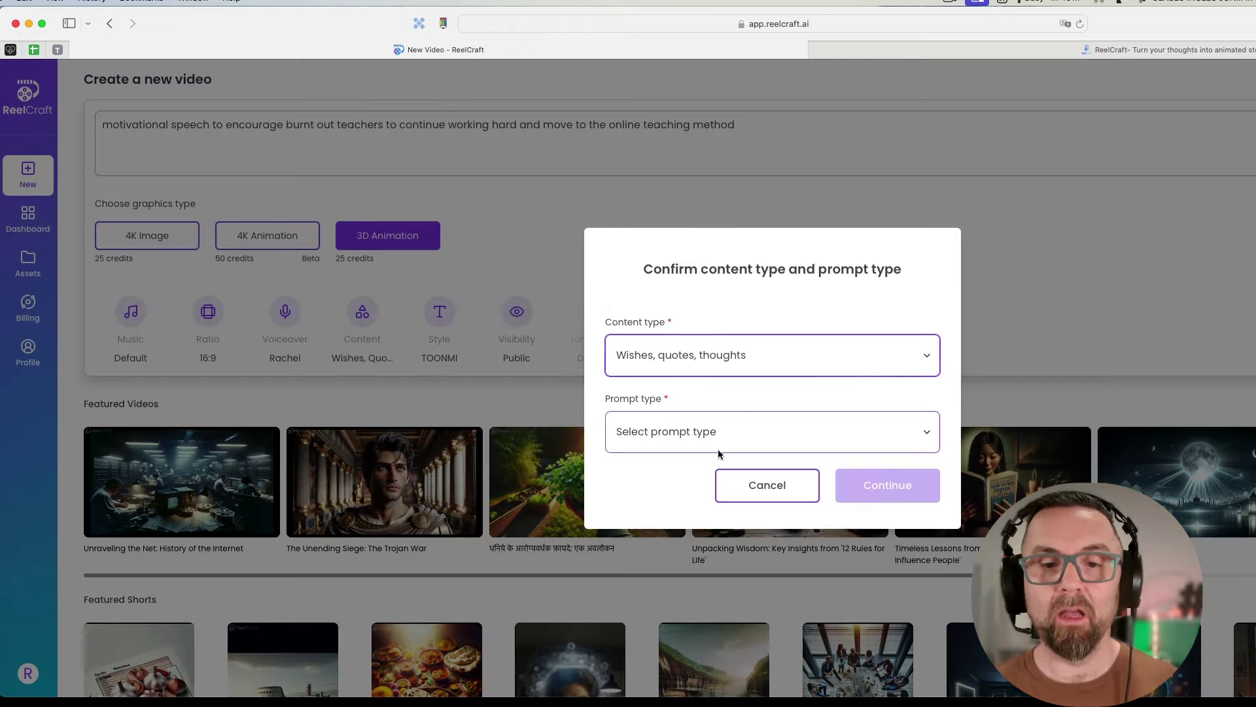
Step: Confirm the prompt type and continue so the burnt-out teachers story starts generating, then view the profile
left_click(718, 437)
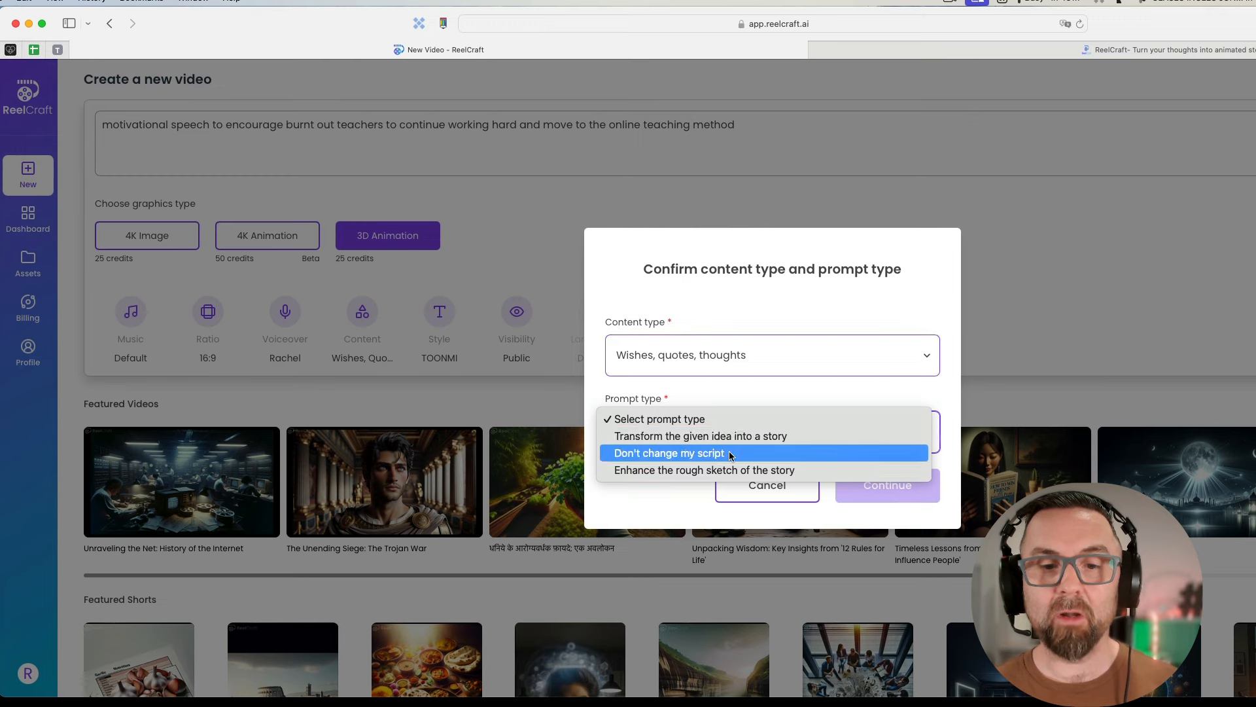
left_click(700, 436)
left_click(887, 485)
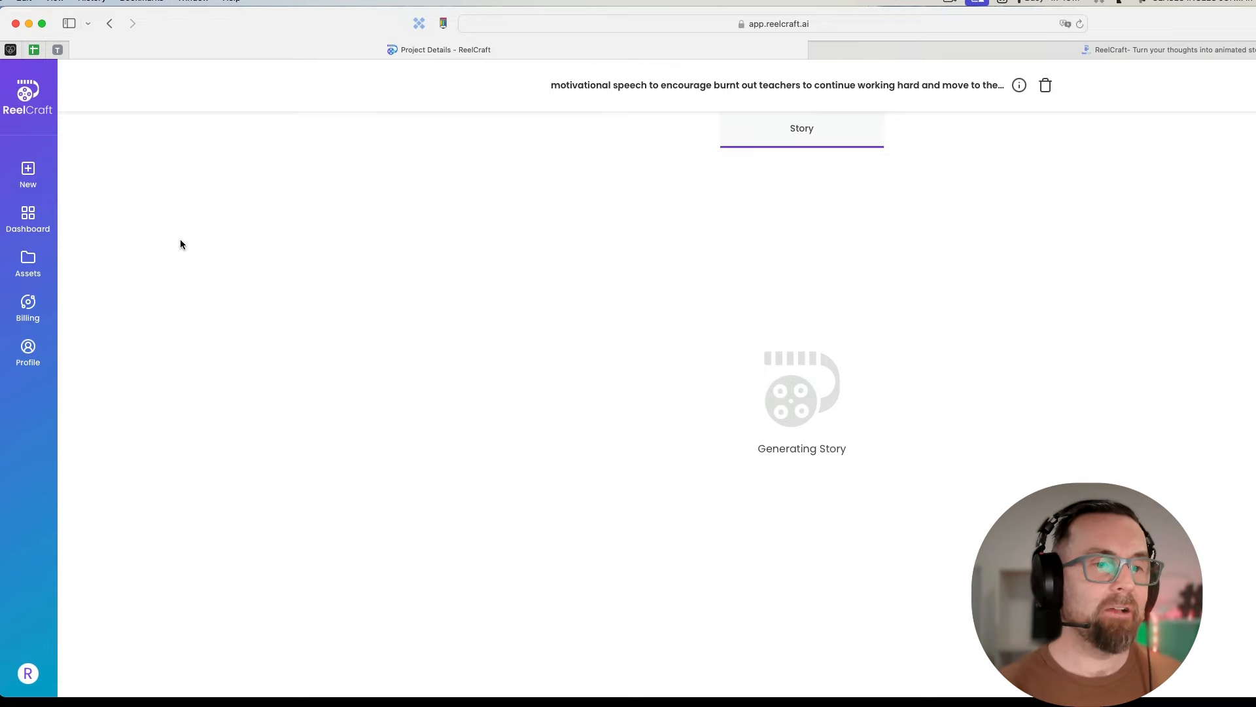
left_click(29, 354)
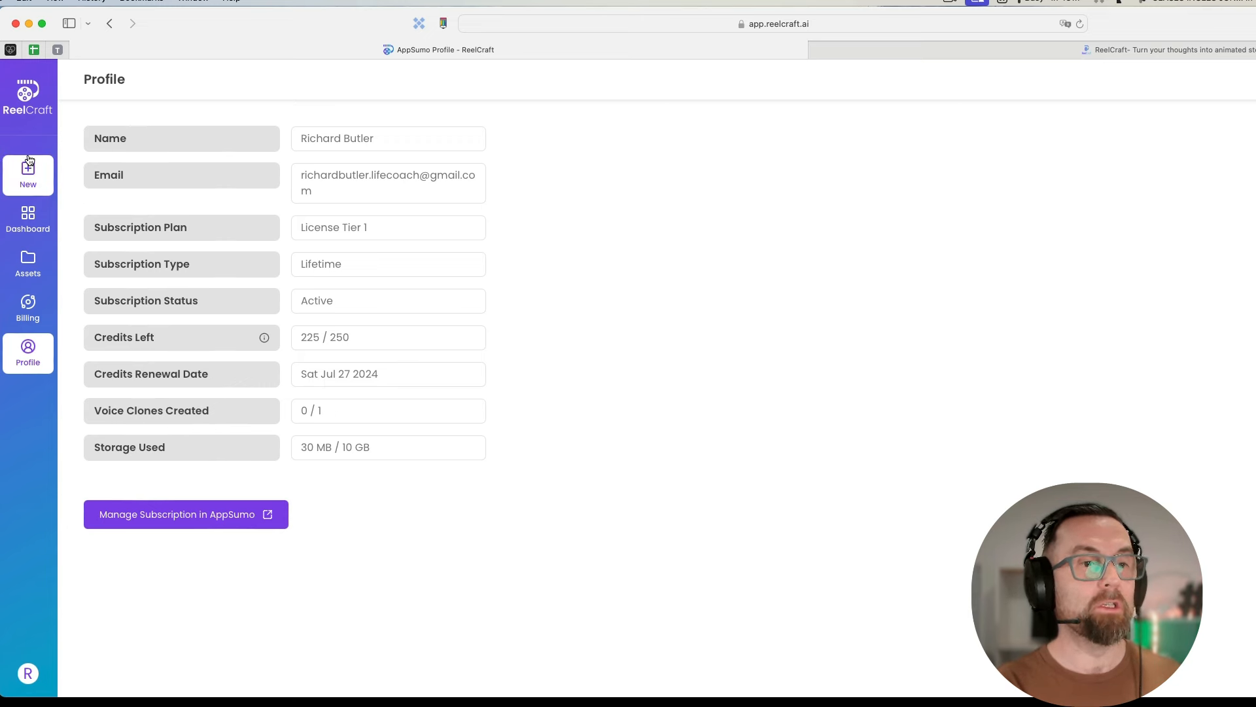
Step: Check the assets library and featured videos, then return to the dashboard showing Igniting the Flame
left_click(28, 261)
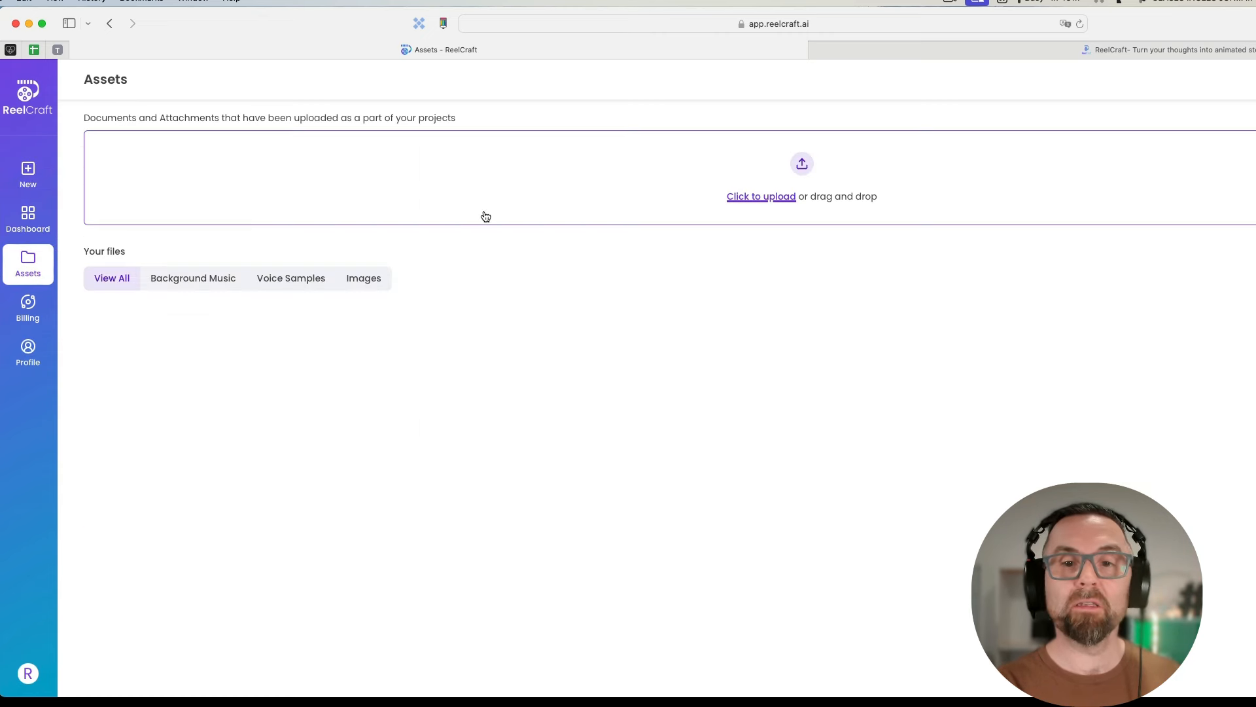
left_click(28, 218)
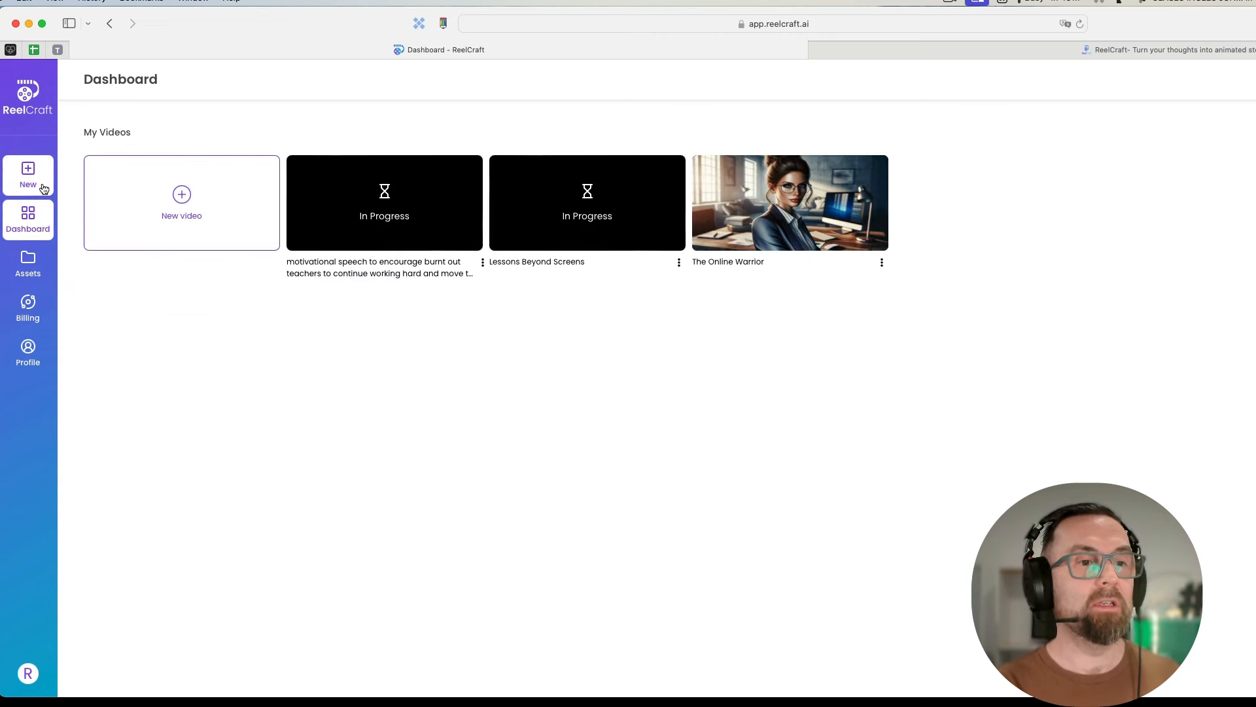
left_click(40, 184)
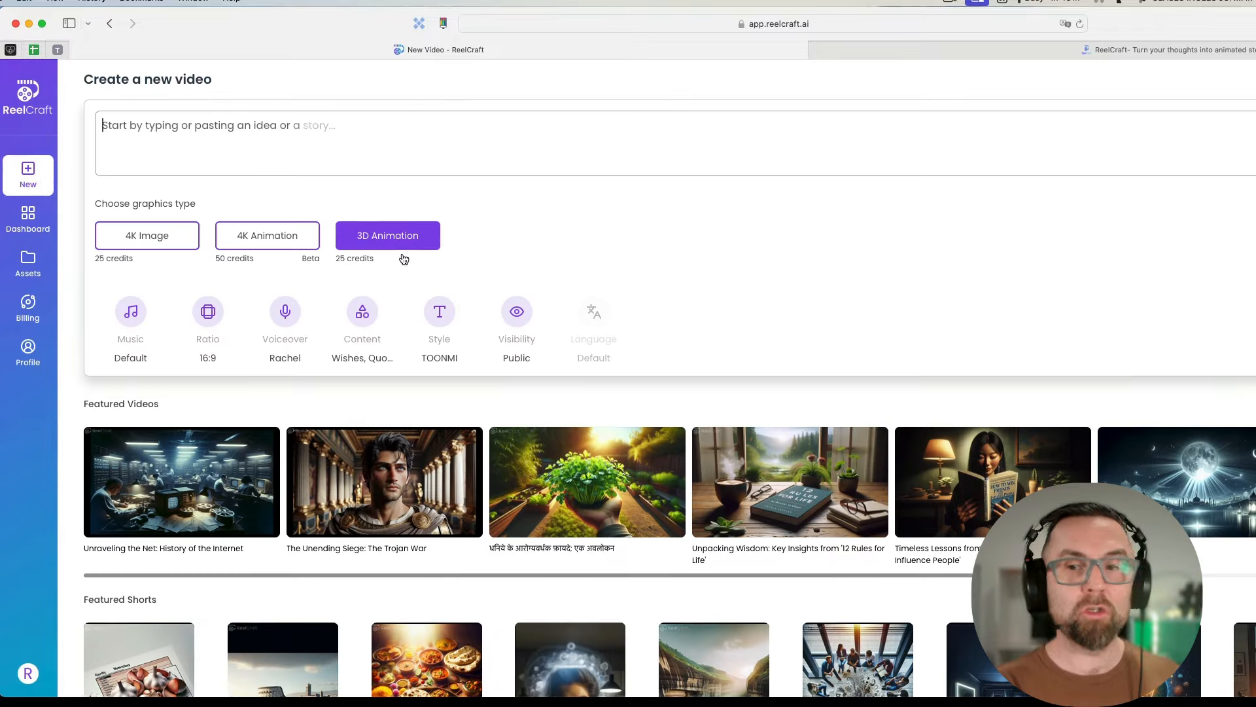
scroll(446, 402, "down", 3)
scroll(446, 397, "down", 5)
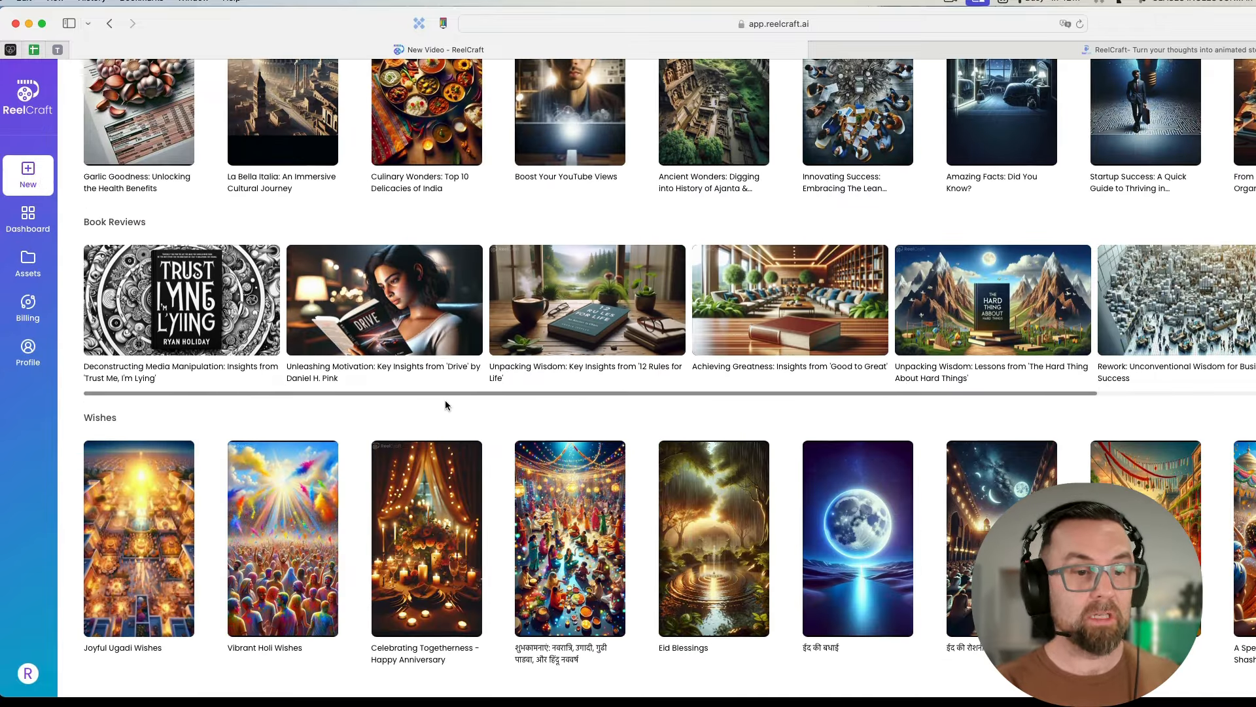
scroll(445, 399, "up", 10)
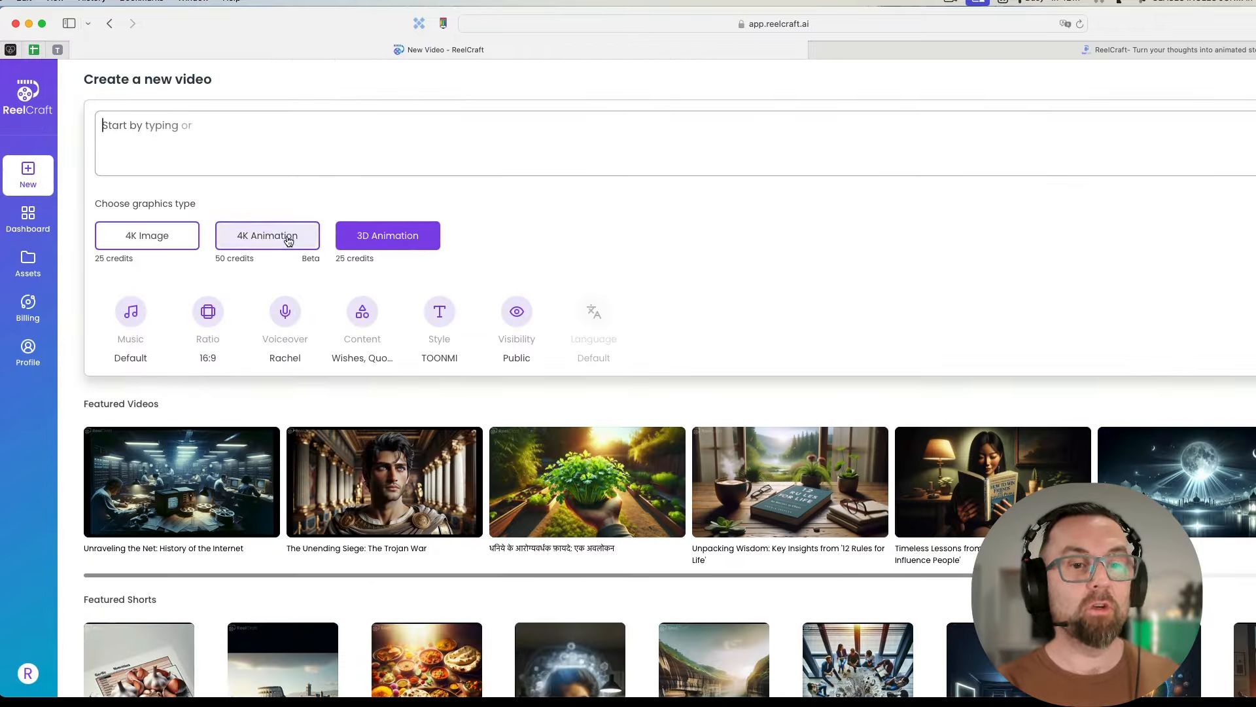
left_click(29, 216)
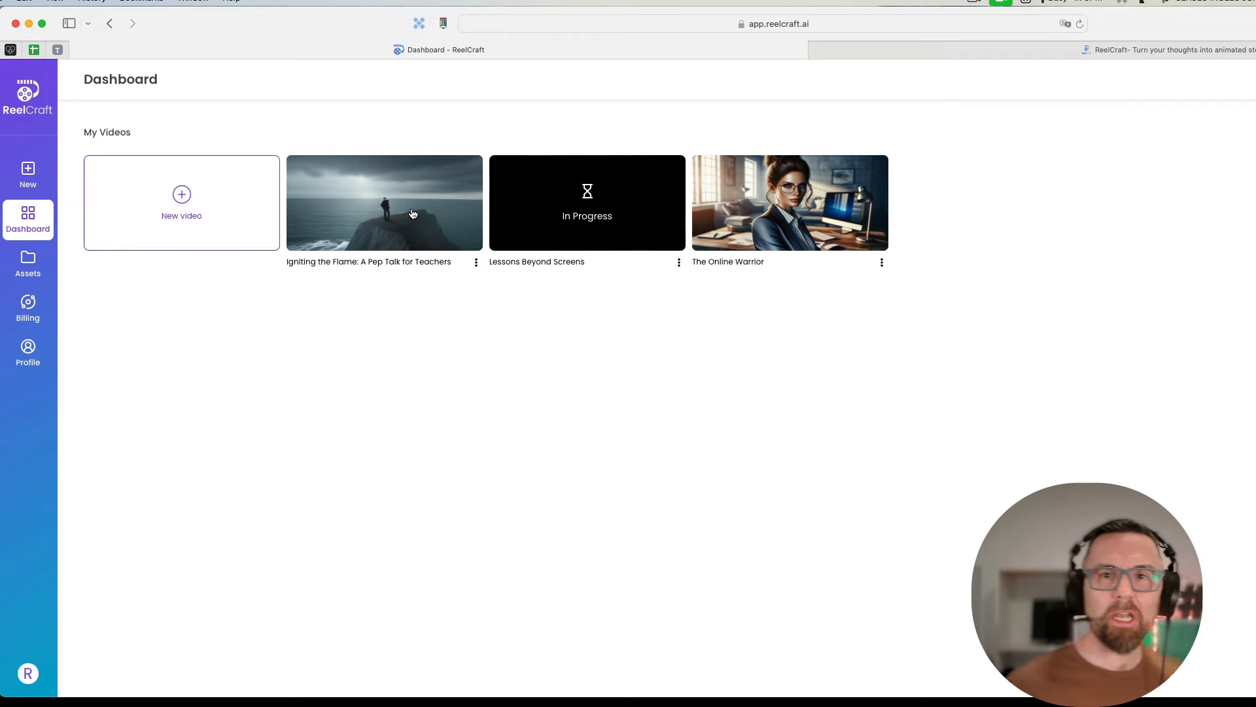
left_click(401, 206)
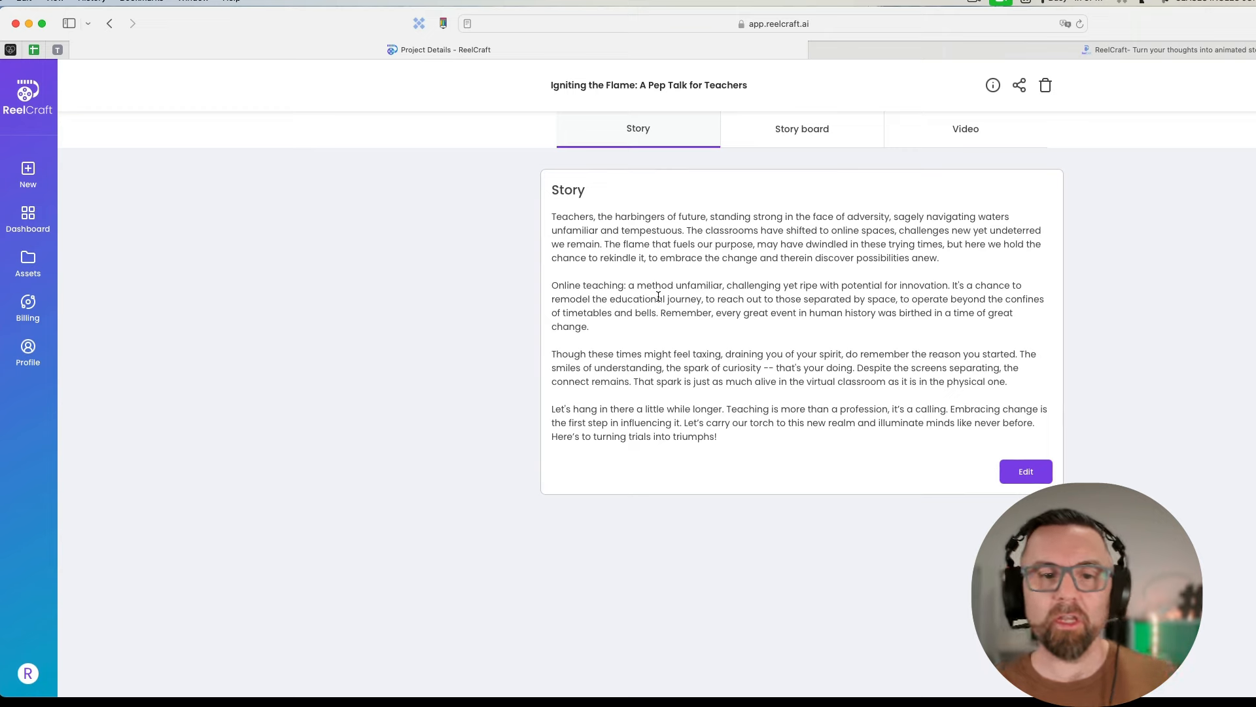
left_click(789, 131)
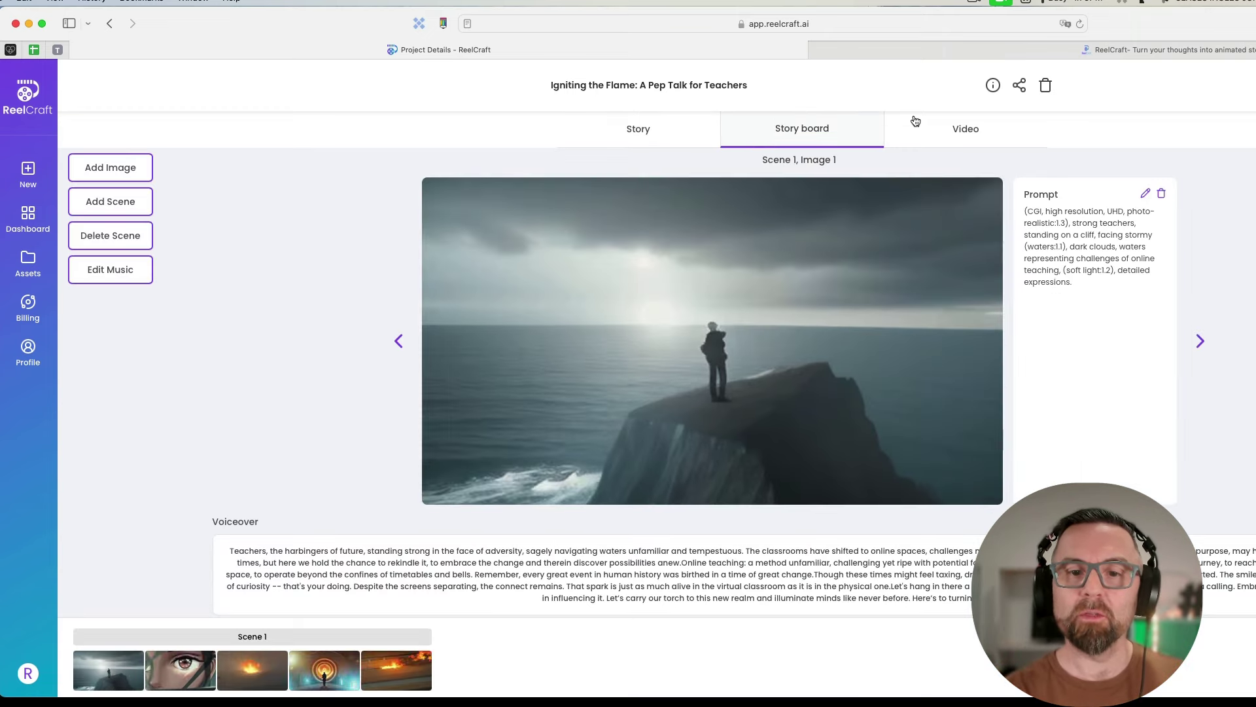
left_click(972, 129)
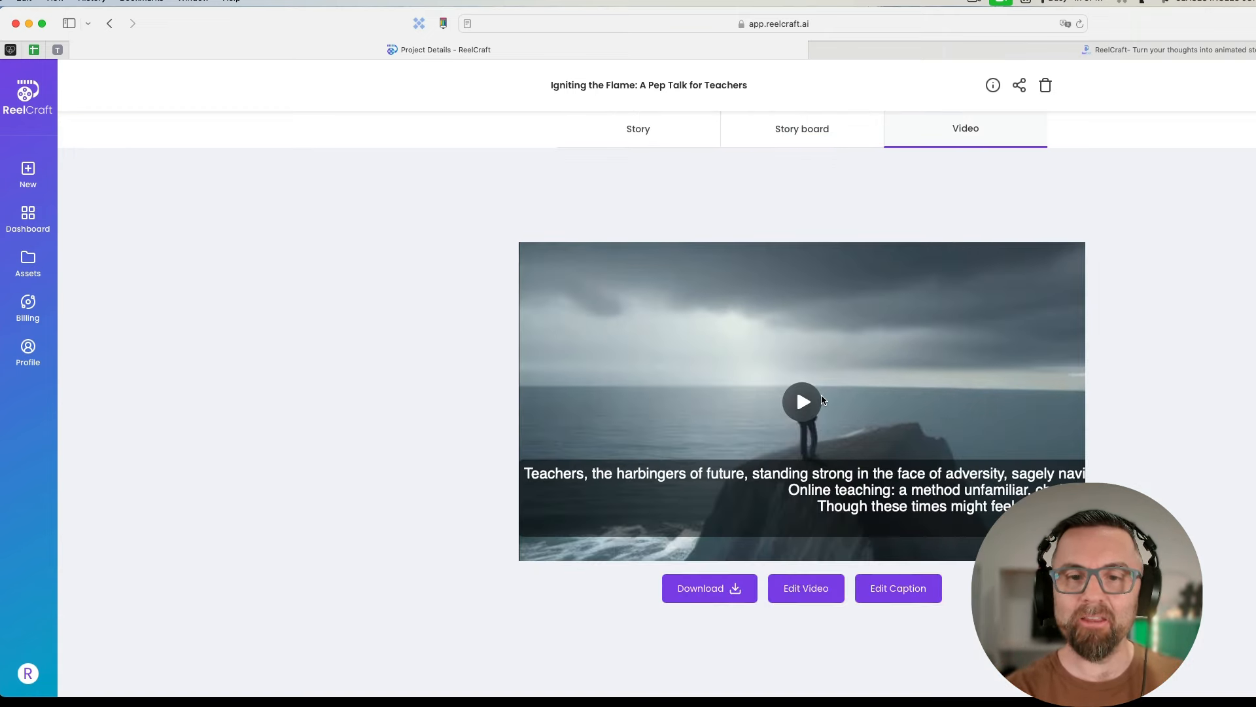
left_click(810, 402)
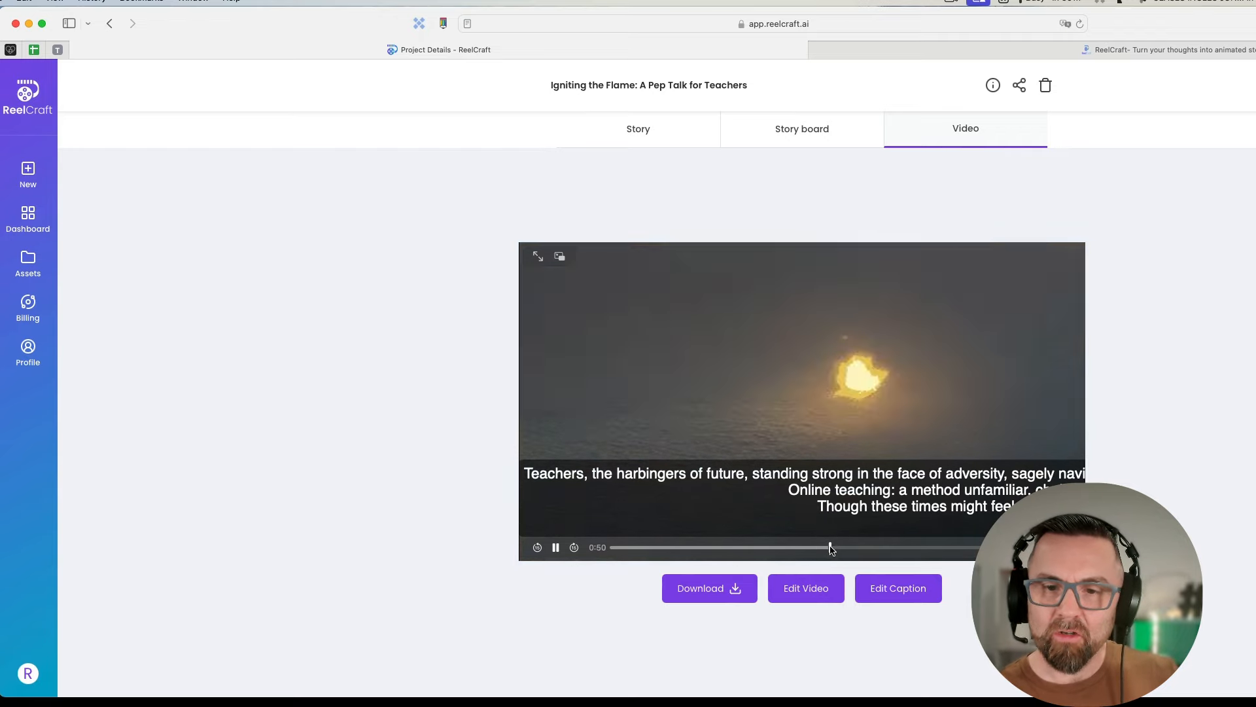
left_click(847, 547)
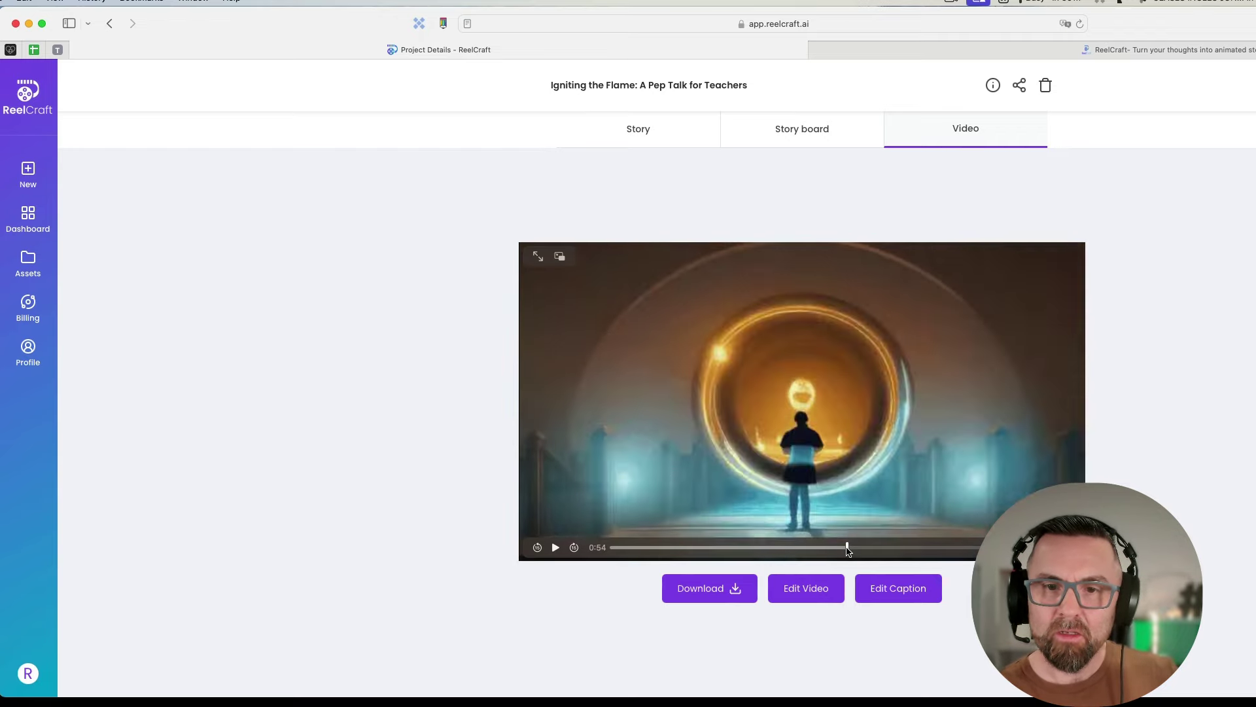
left_click_drag(847, 548, 980, 547)
left_click(805, 132)
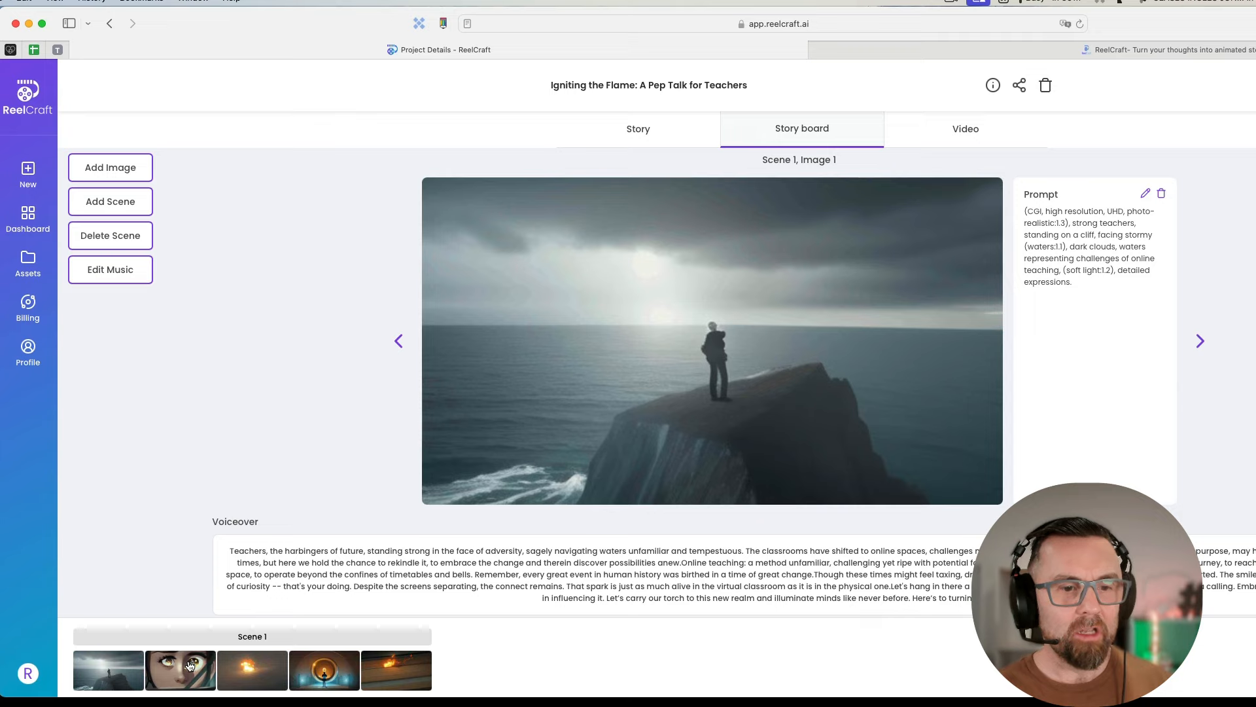
left_click(180, 670)
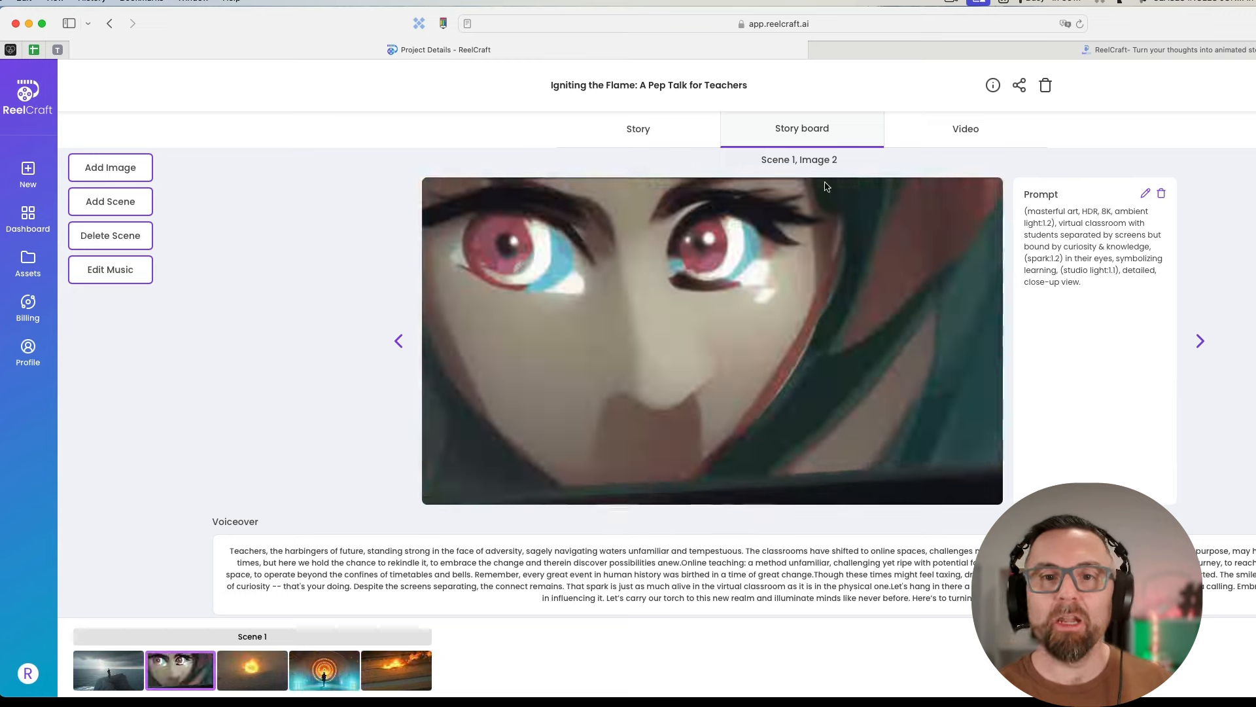
left_click(638, 128)
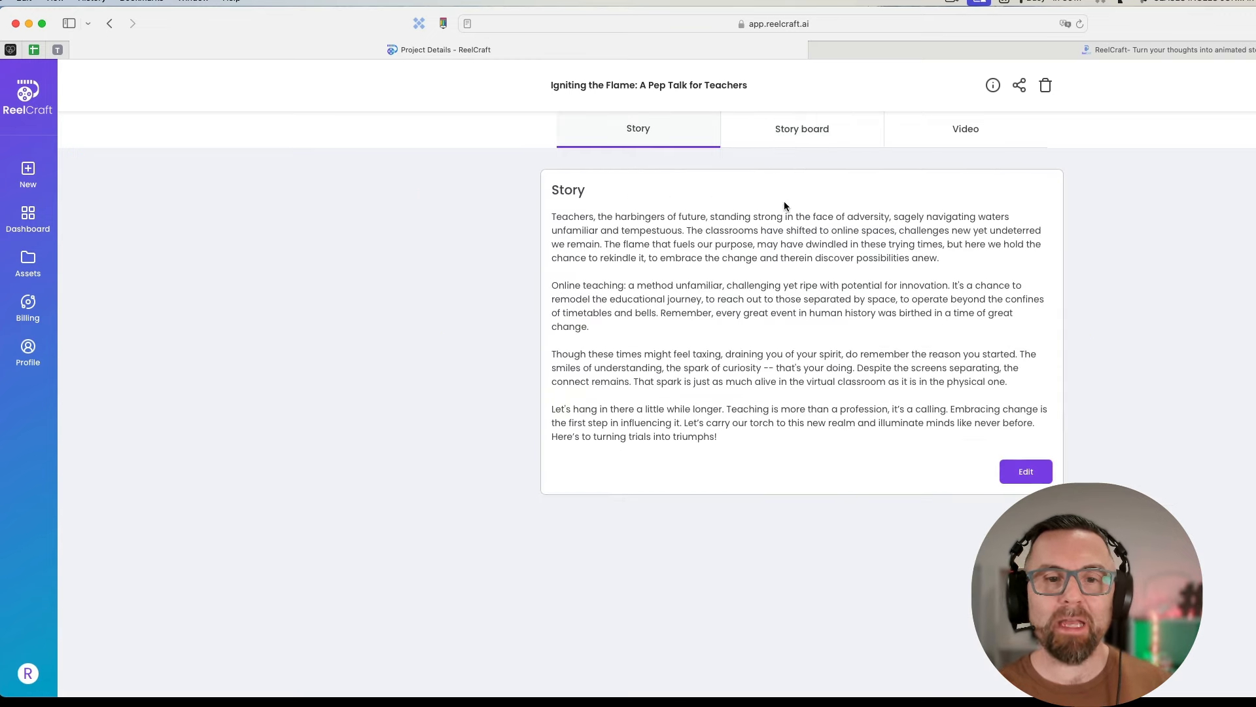
Step: Check the Lessons Beyond Screens storyboard from the dashboard, then start a new video to reach Featured Shorts
left_click(28, 218)
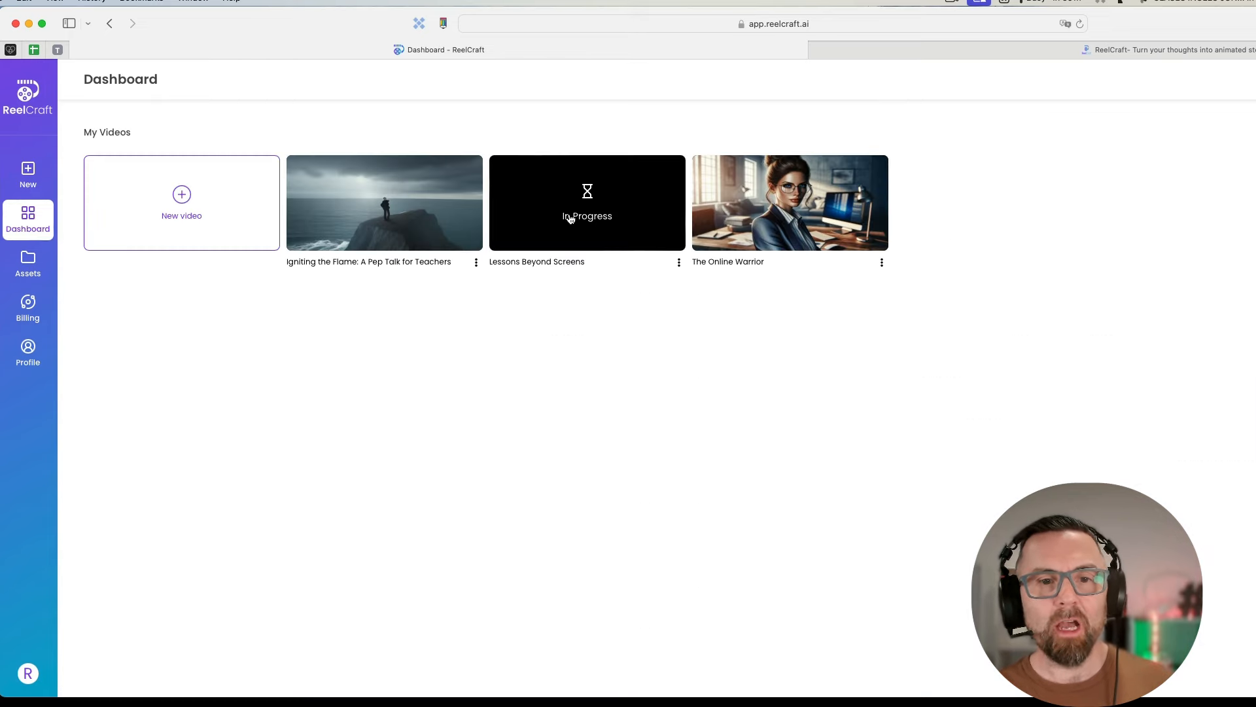
left_click(570, 218)
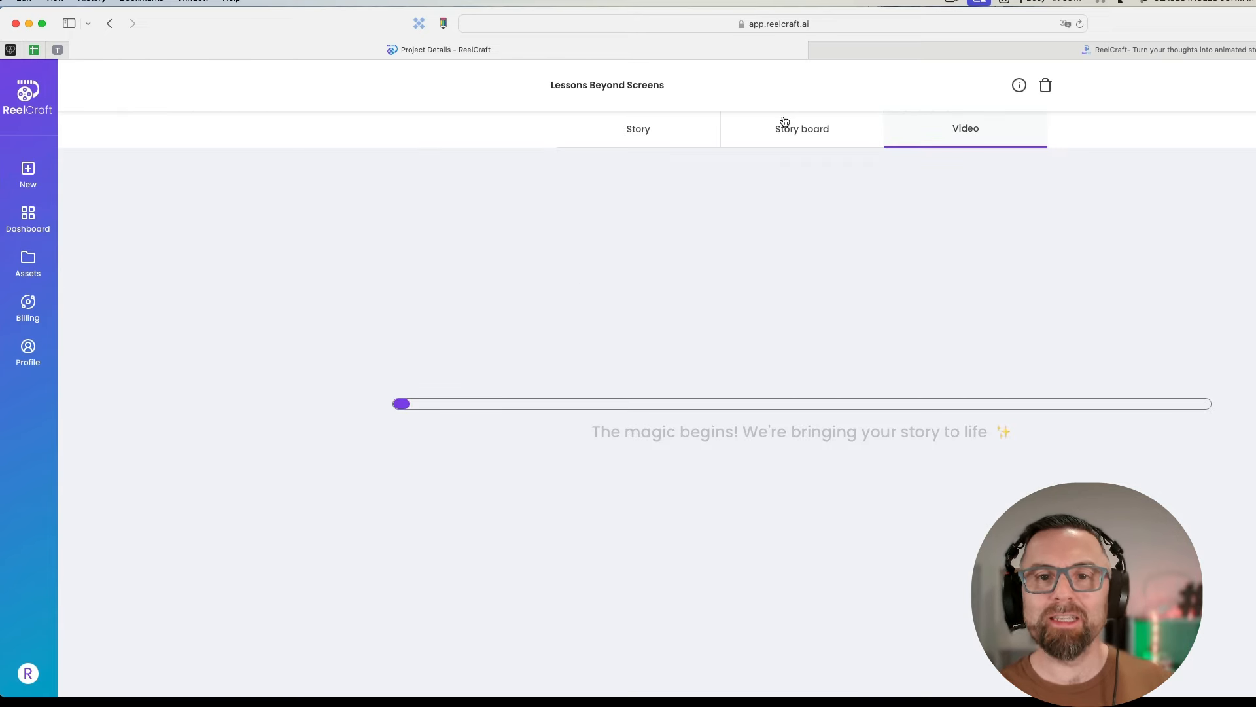
left_click(791, 128)
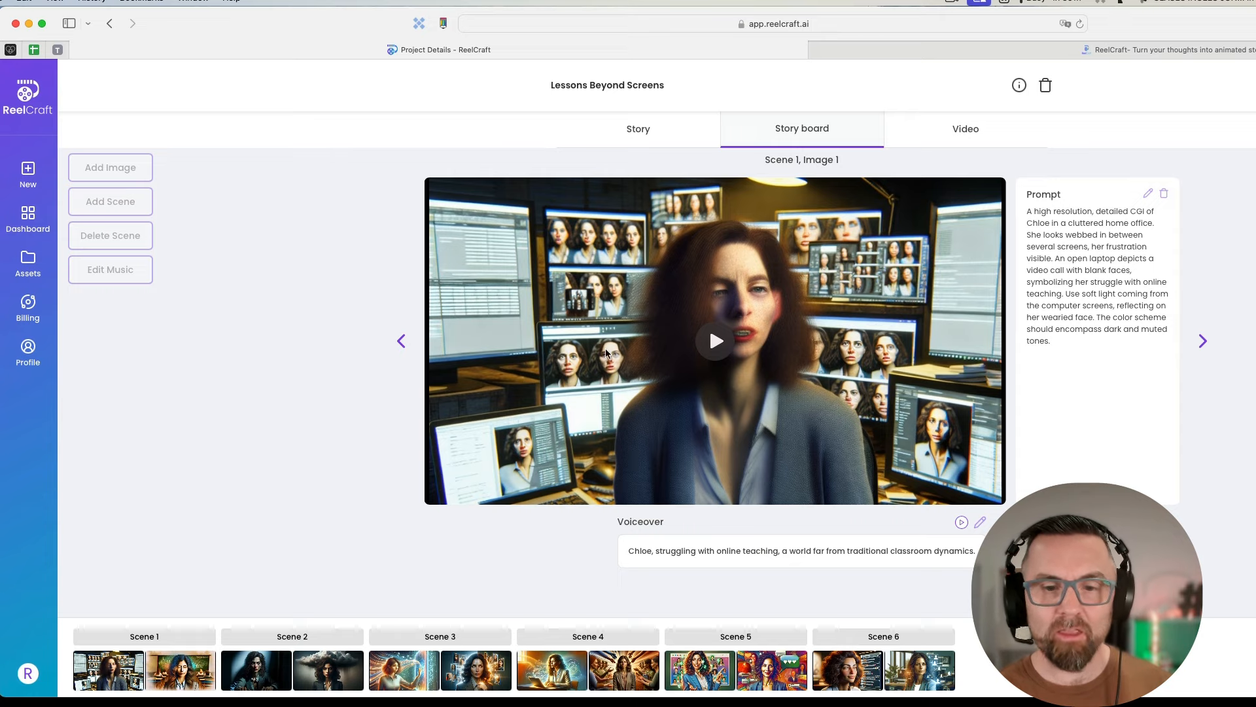
left_click(34, 238)
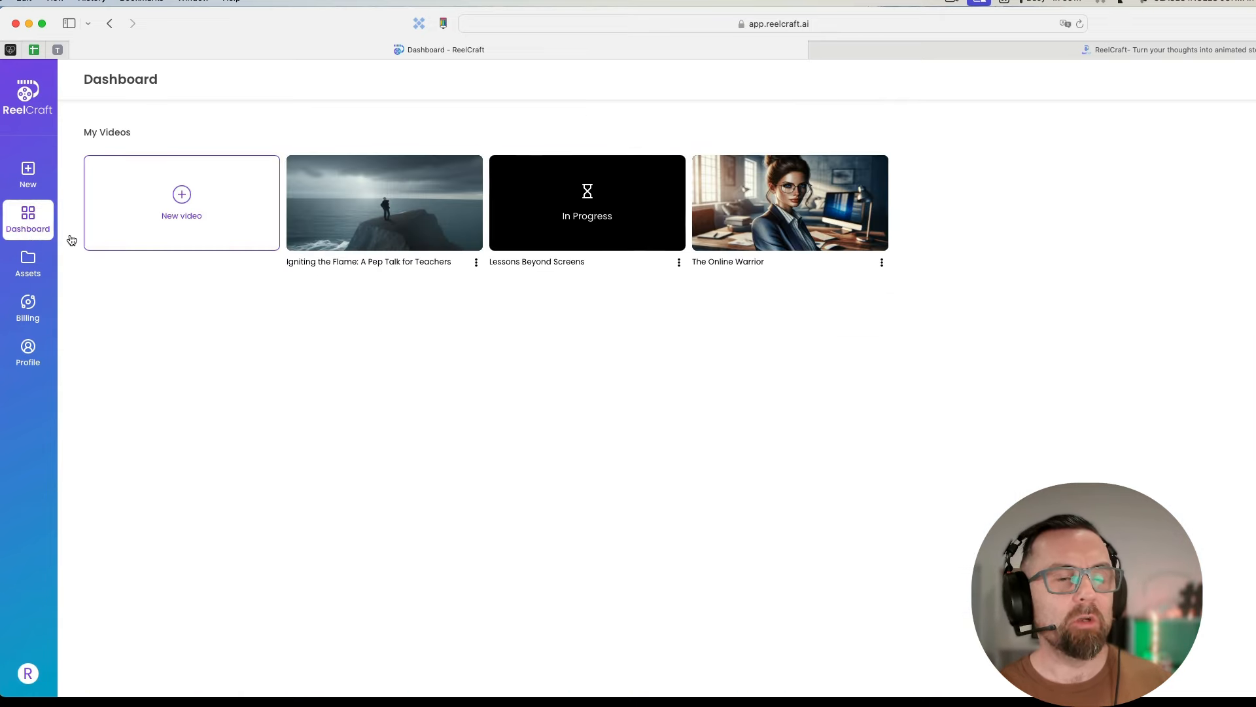
left_click(27, 175)
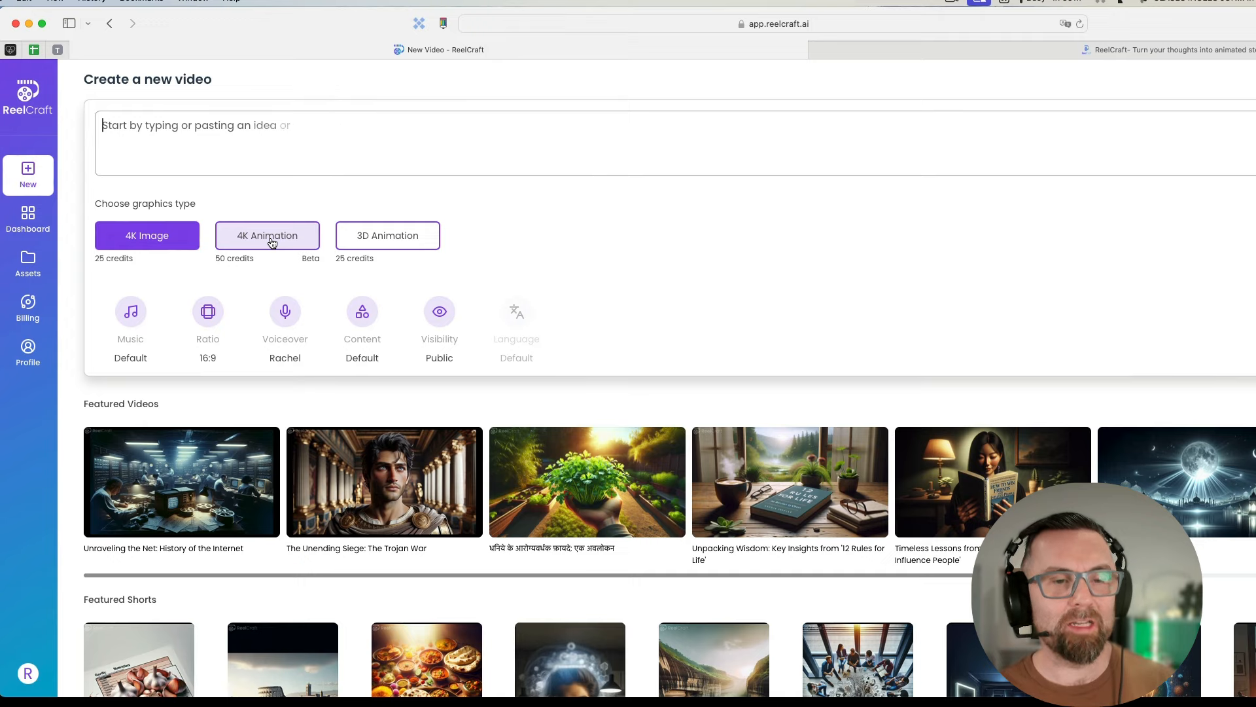
scroll(273, 241, "down", 1)
scroll(355, 323, "down", 5)
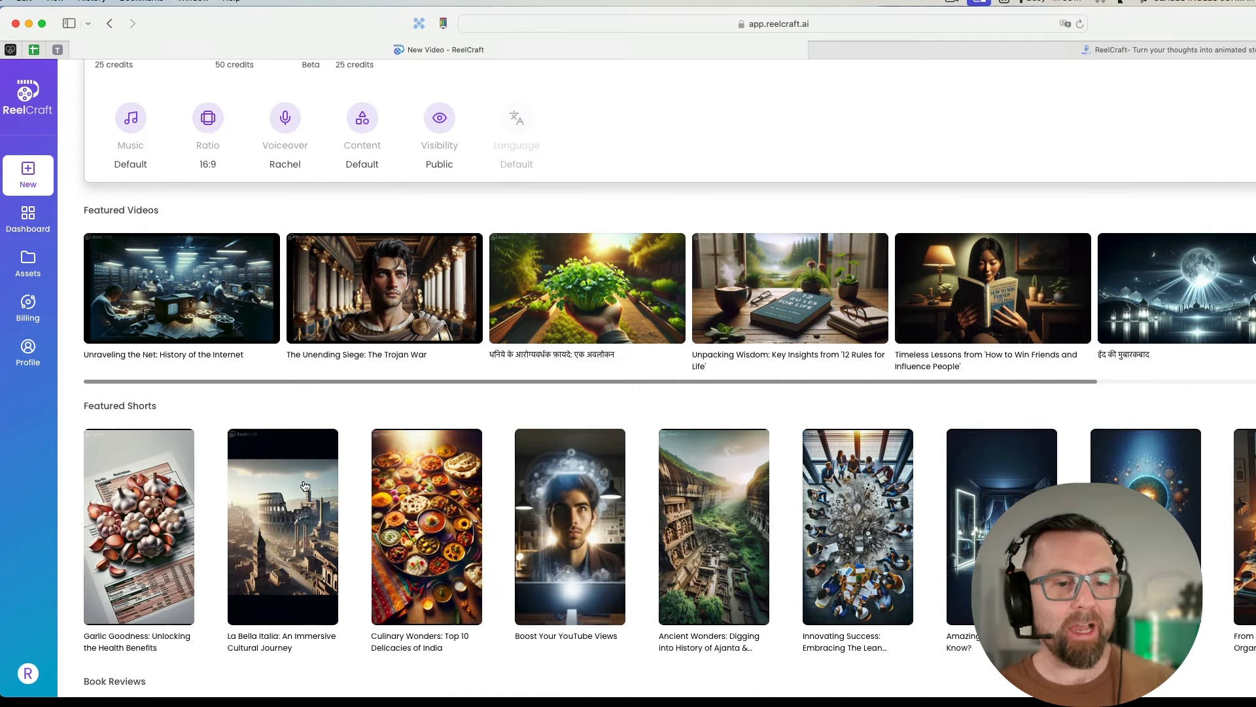
Step: Play the La Bella Italia featured short through, then return to the dashboard of videos
left_click(320, 480)
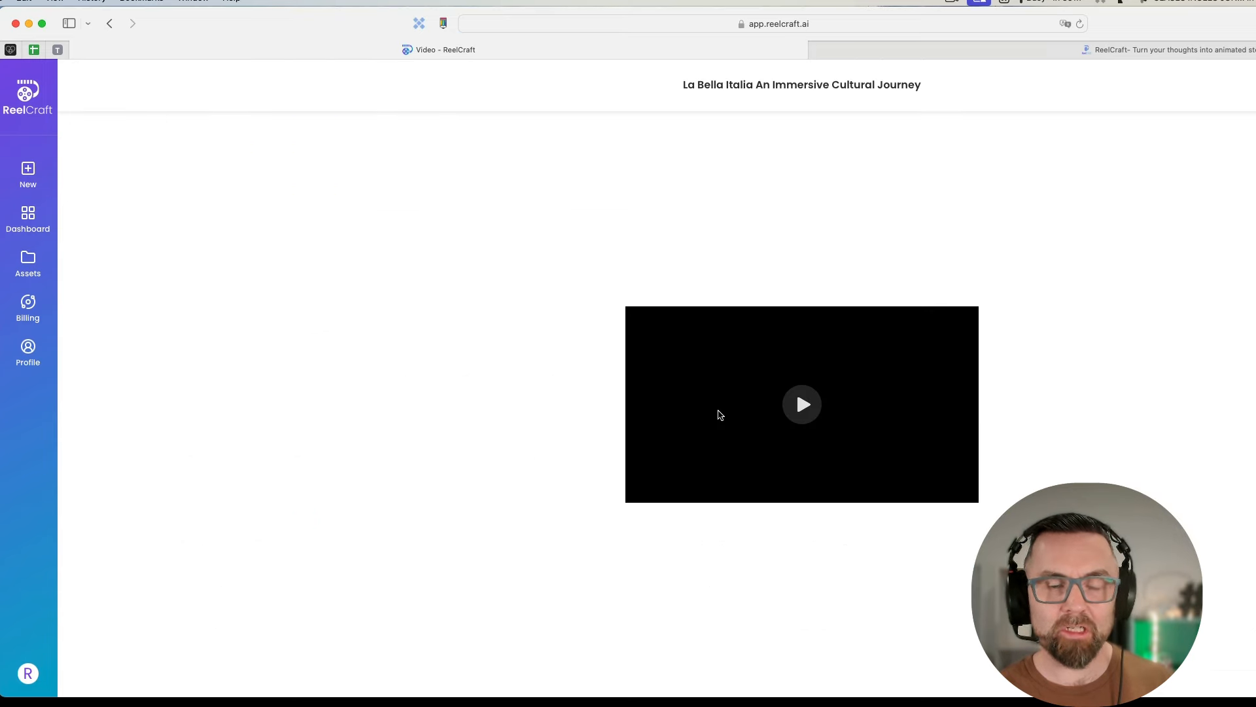
left_click(805, 407)
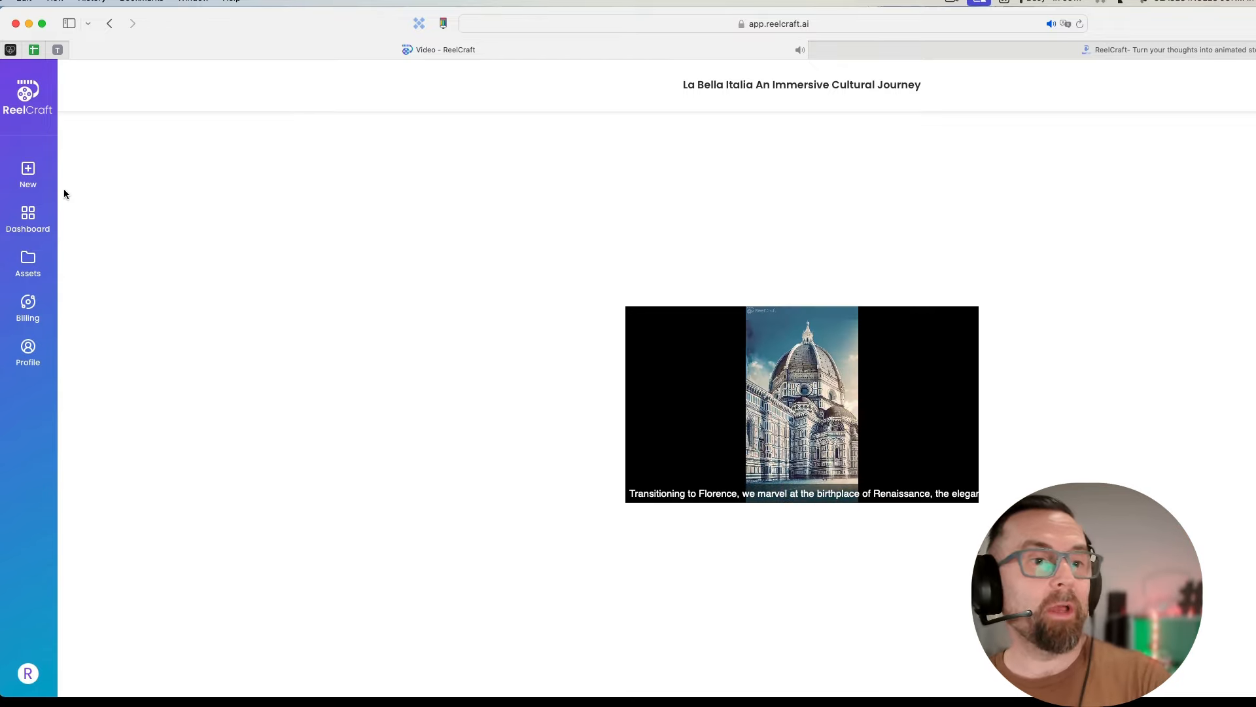
left_click(27, 218)
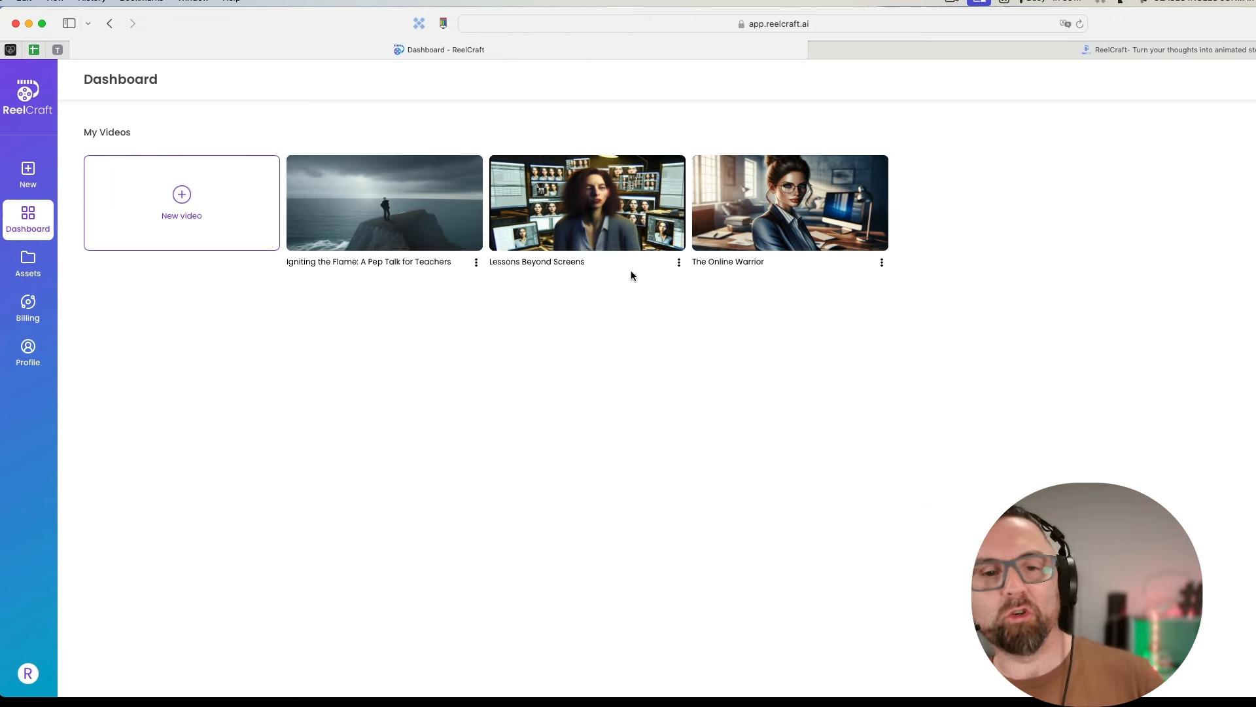
Step: Play the rendered Lessons Beyond Screens video from its project page
left_click(628, 237)
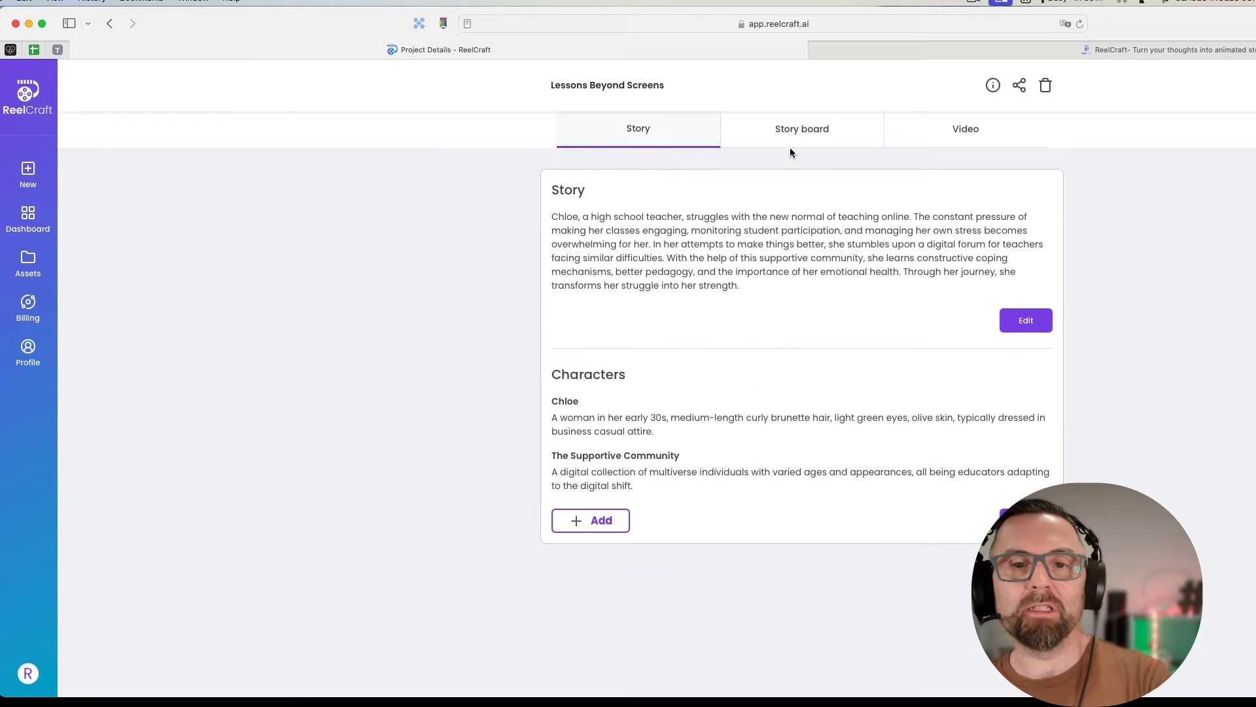
left_click(830, 132)
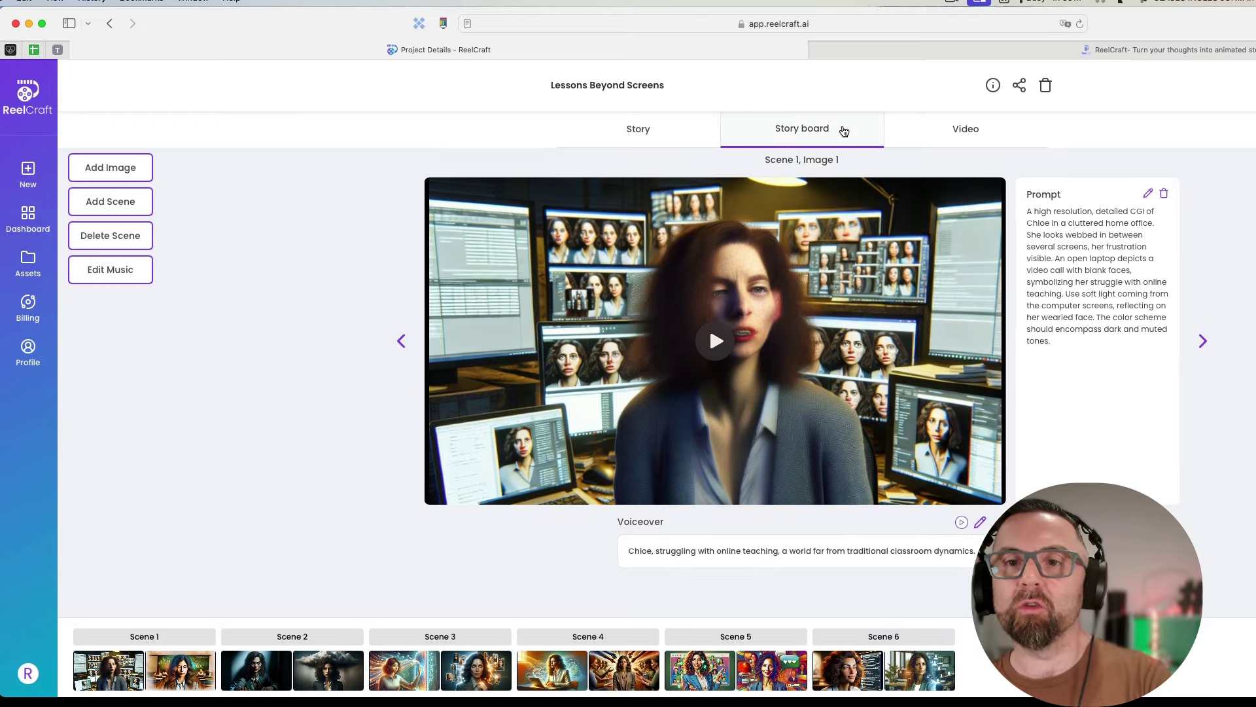
left_click(959, 135)
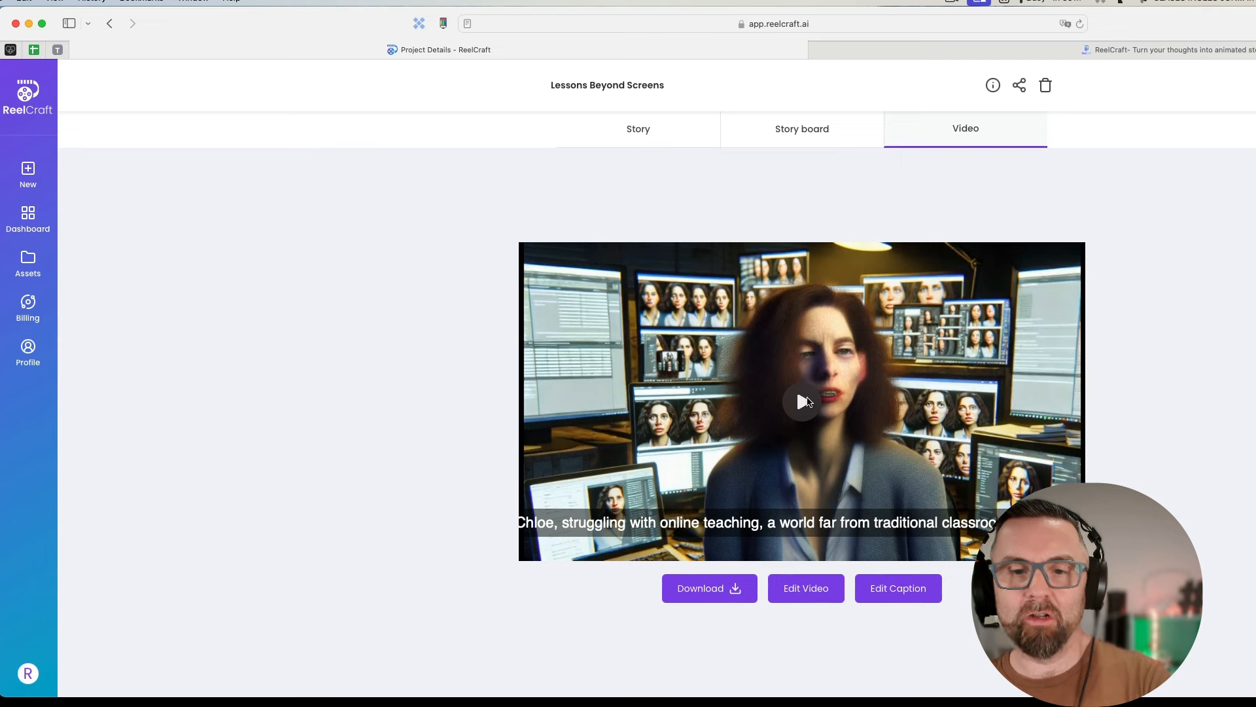
left_click(803, 400)
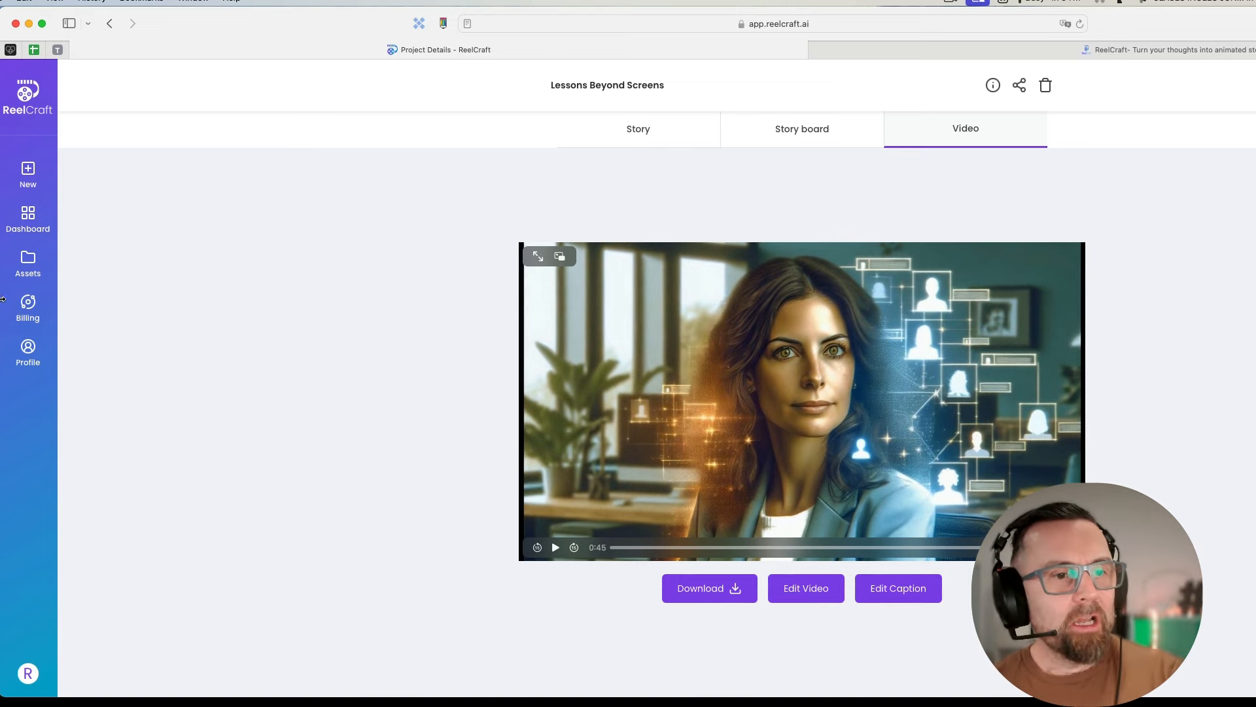
Step: View Plans and Billing, then the profile showing License Tier 1 with 150 of 250 credits left
left_click(28, 306)
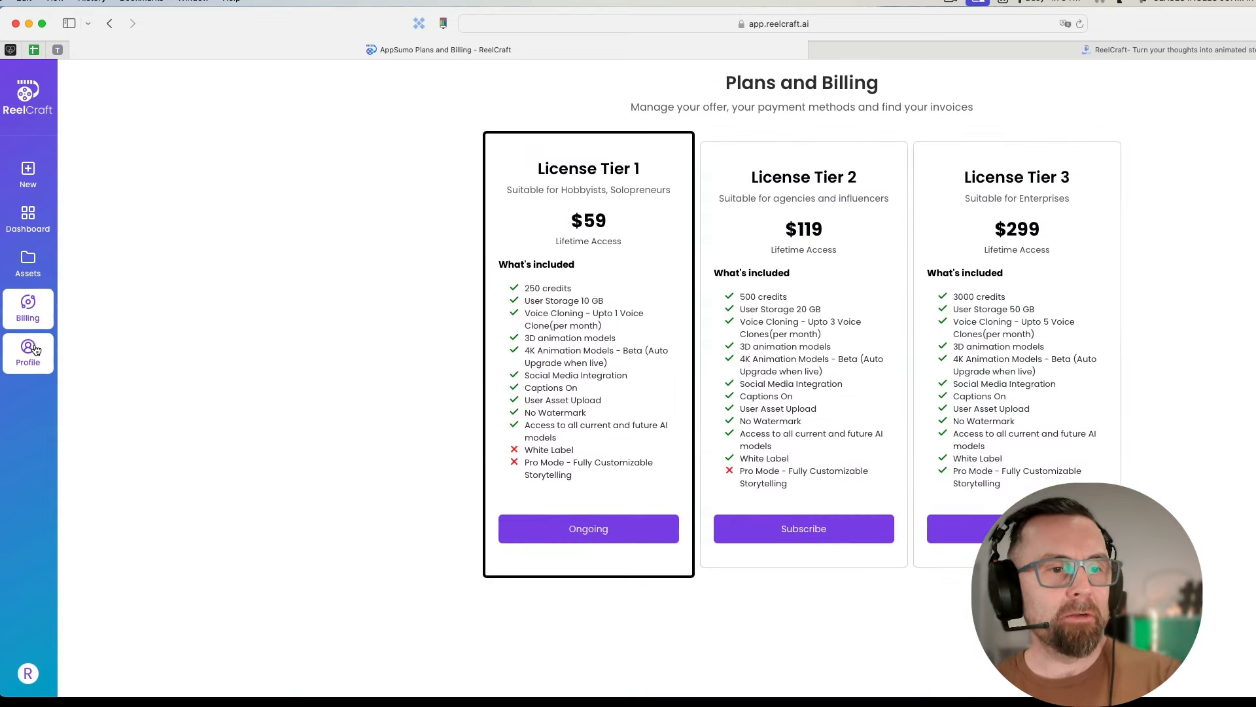
left_click(33, 349)
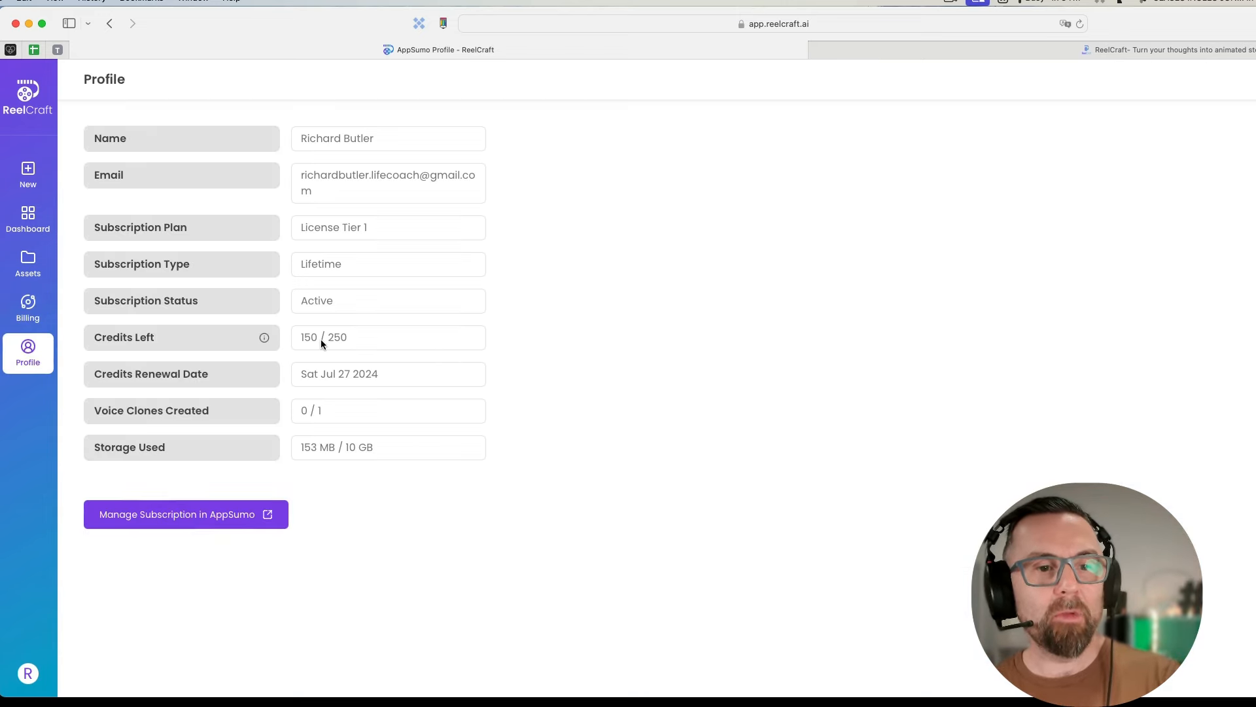